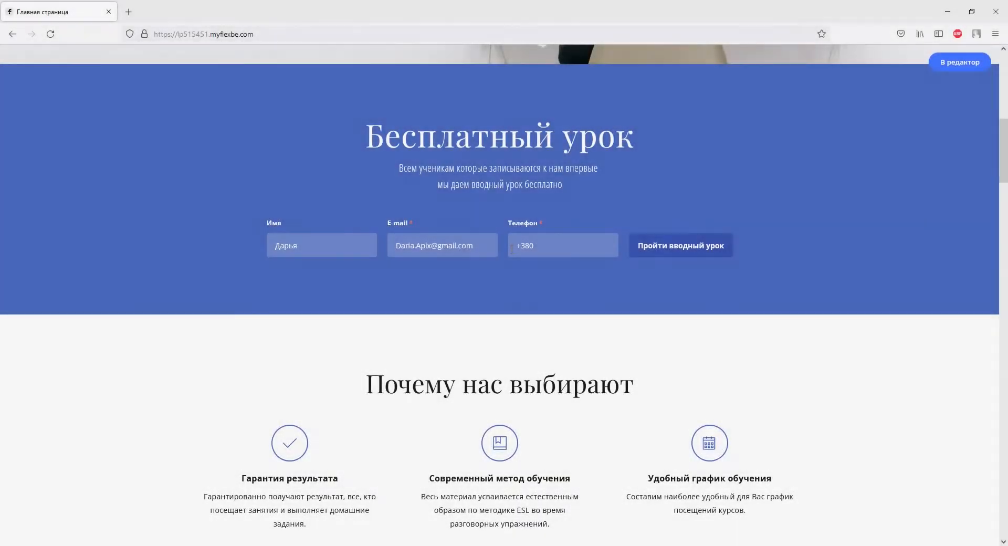
Finish the test lead's phone number and submit the free-lesson sign-up form
{"action": "type", "text": "930000000"}
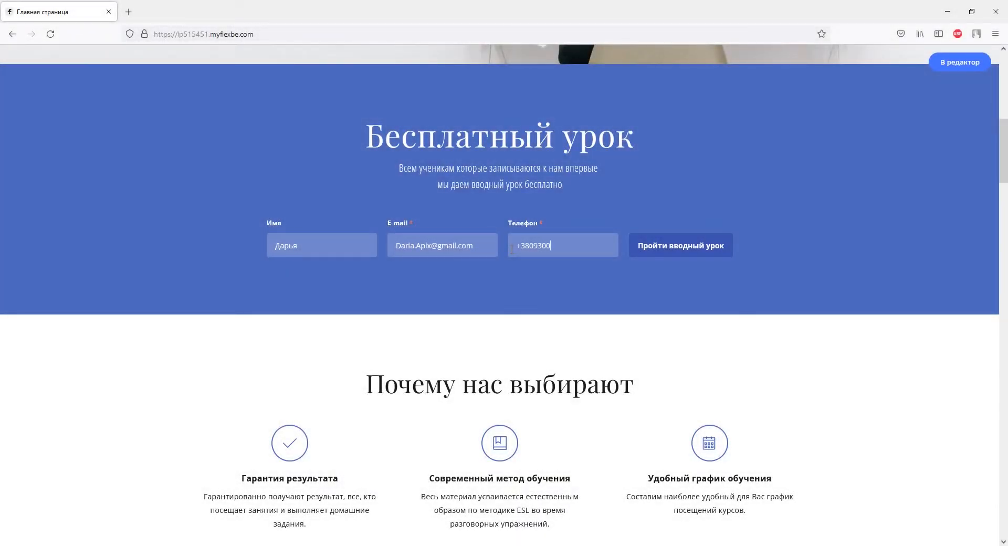
{"action": "left_click", "coordinate": [651, 242]}
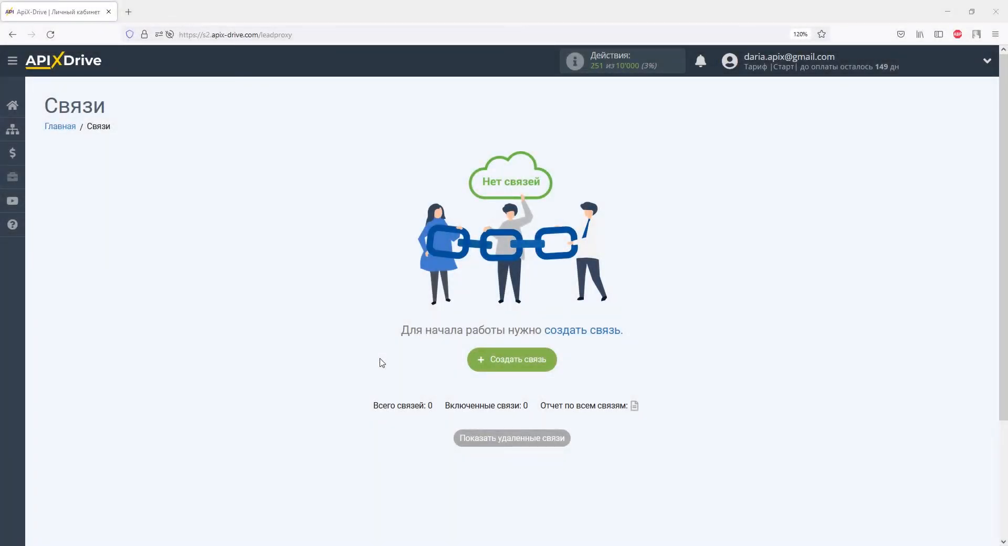
Create a new ApiX-Drive connection with Flexbe selected as the source system
{"action": "left_click", "coordinate": [474, 361]}
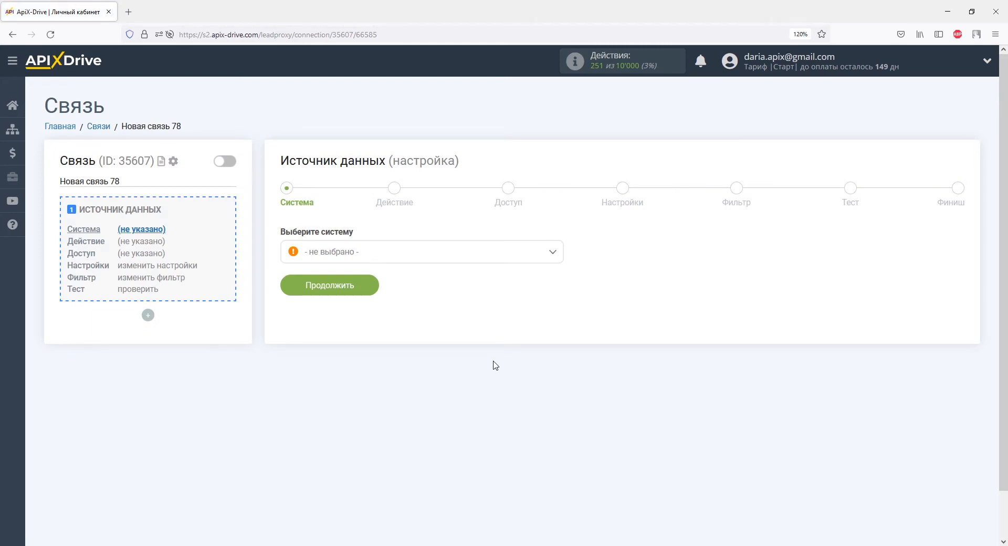
{"action": "left_click", "coordinate": [552, 253]}
{"action": "left_click_drag", "start_coordinate": [558, 274], "coordinate": [558, 311]}
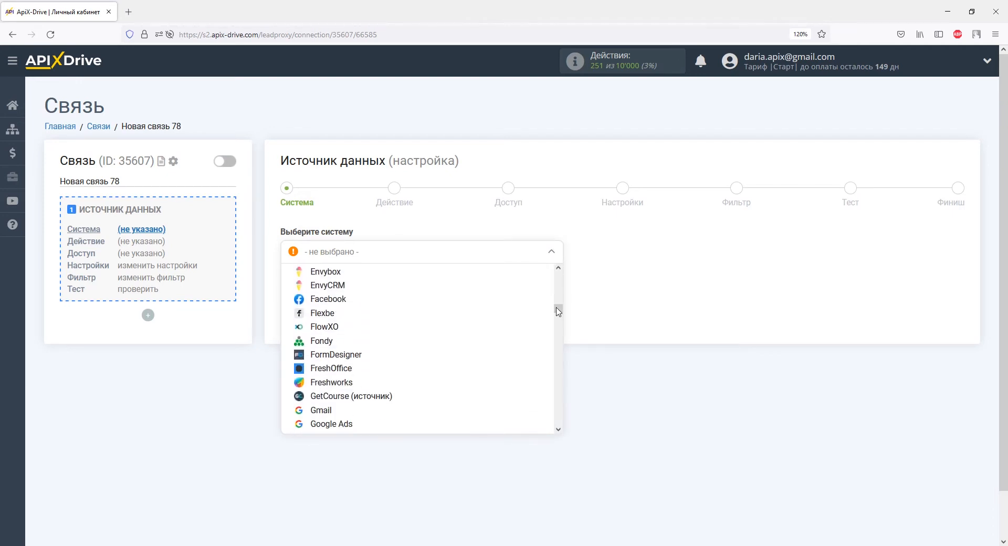
{"action": "left_click", "coordinate": [344, 313]}
{"action": "left_click", "coordinate": [362, 285]}
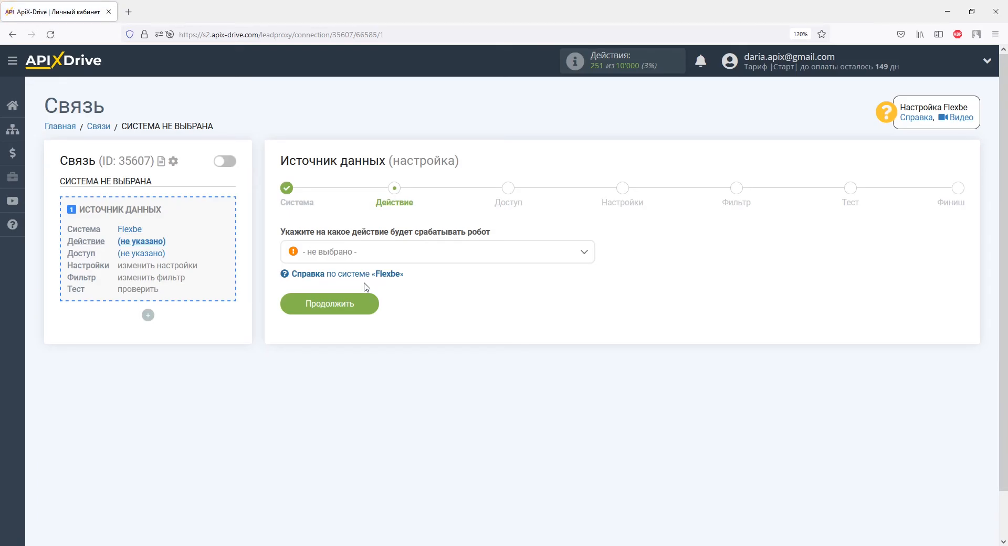
Set the Flexbe action to 'Получить данные', then add and save a Flexbe account
{"action": "left_click", "coordinate": [367, 254]}
{"action": "left_click", "coordinate": [370, 313]}
{"action": "left_click", "coordinate": [365, 307]}
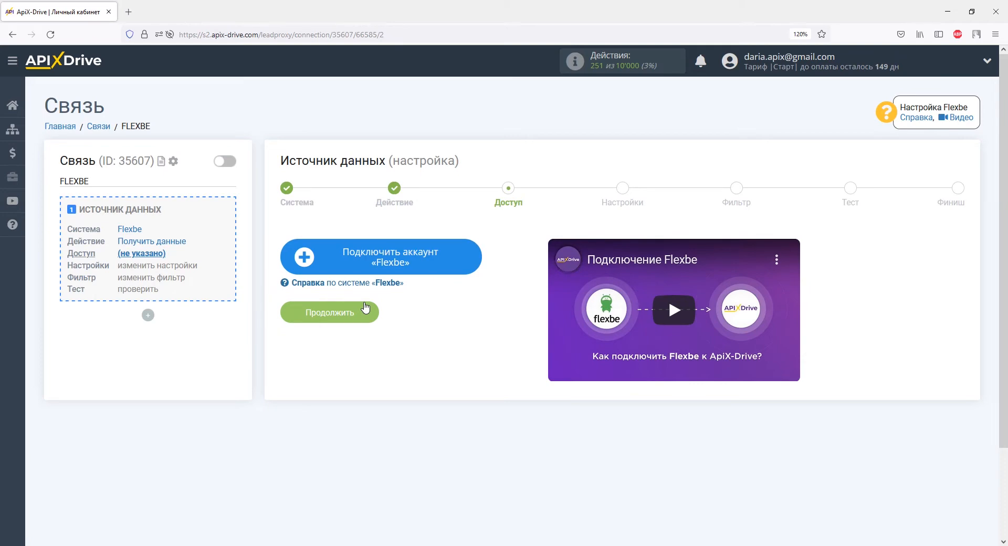
{"action": "left_click", "coordinate": [325, 256]}
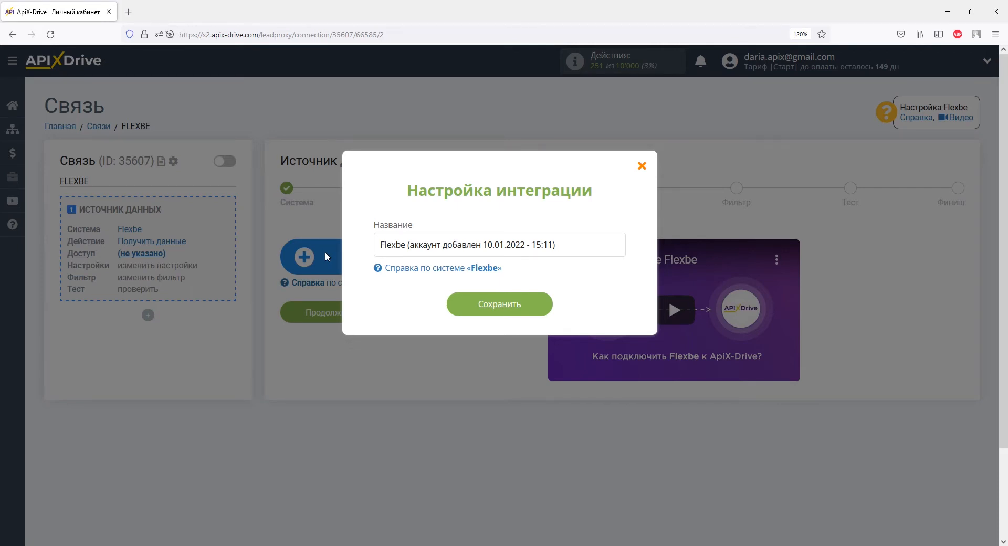
{"action": "left_click", "coordinate": [464, 304]}
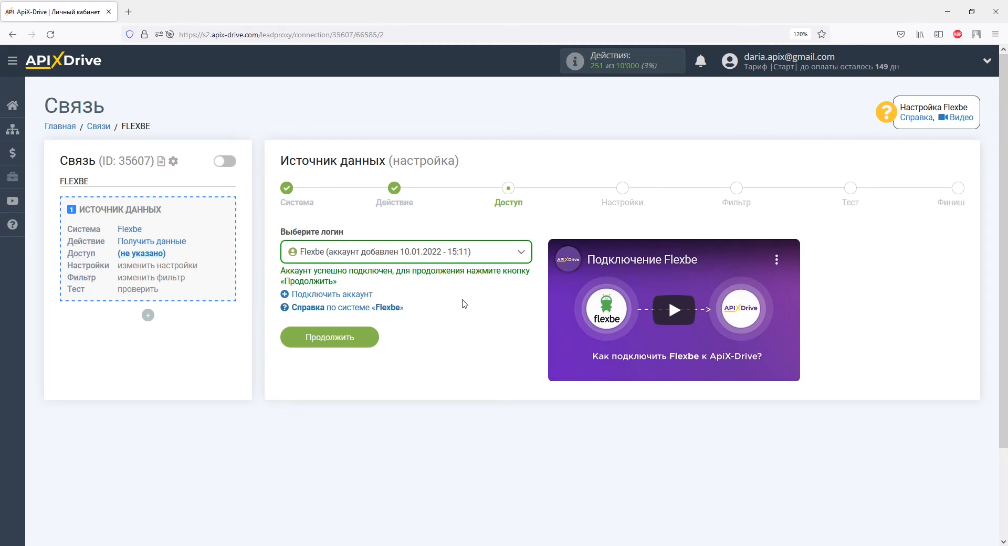
Continue to the webhook settings and copy the 'URL для приема данных' address
{"action": "left_click", "coordinate": [361, 337]}
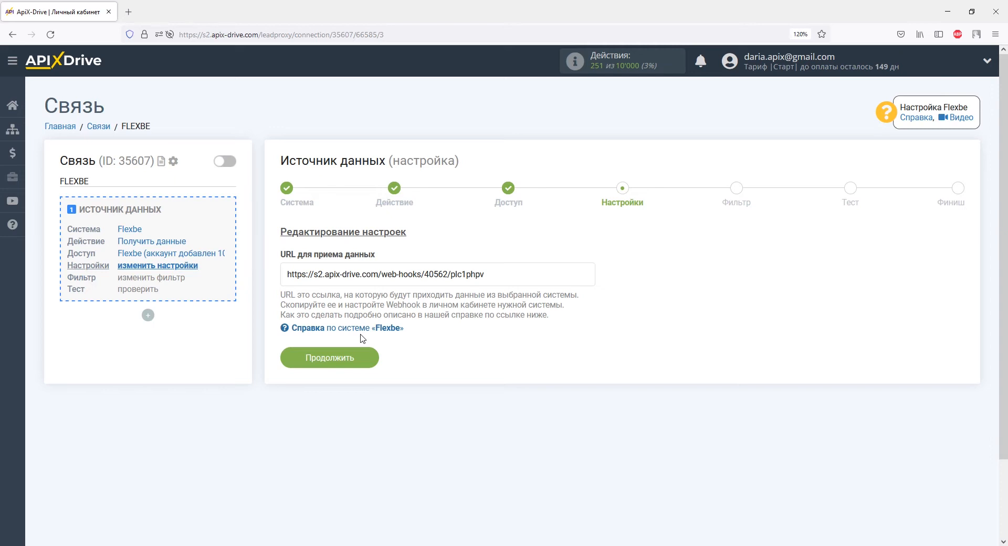
{"action": "left_click_drag", "start_coordinate": [483, 275], "coordinate": [286, 280]}
{"action": "right_click", "coordinate": [288, 276]}
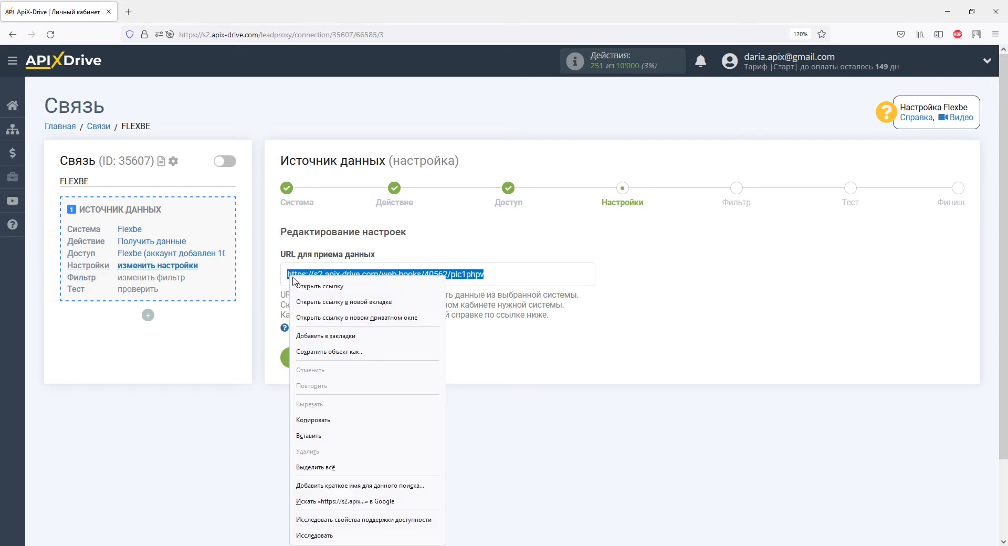
{"action": "left_click", "coordinate": [306, 419]}
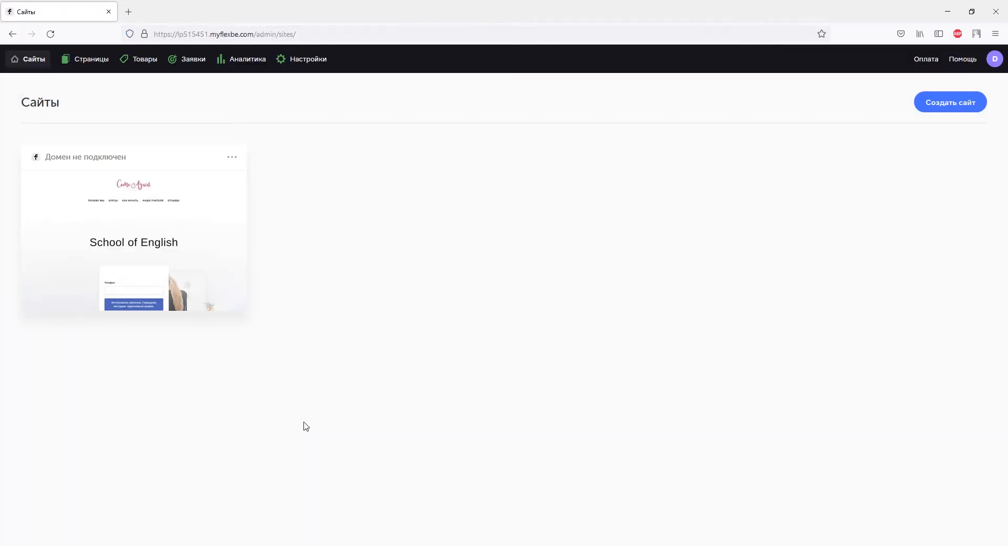
Add Webhook #1 in Flexbe's API settings with the pasted ApiX-Drive URL and save it
{"action": "left_click", "coordinate": [303, 61]}
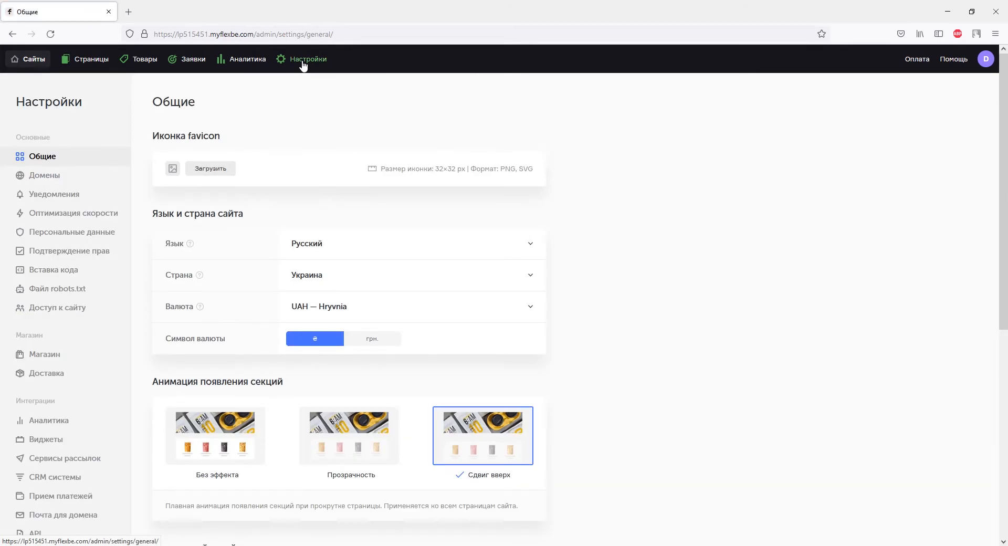
{"action": "scroll", "coordinate": [304, 87], "scroll_direction": "down", "scroll_amount": 3}
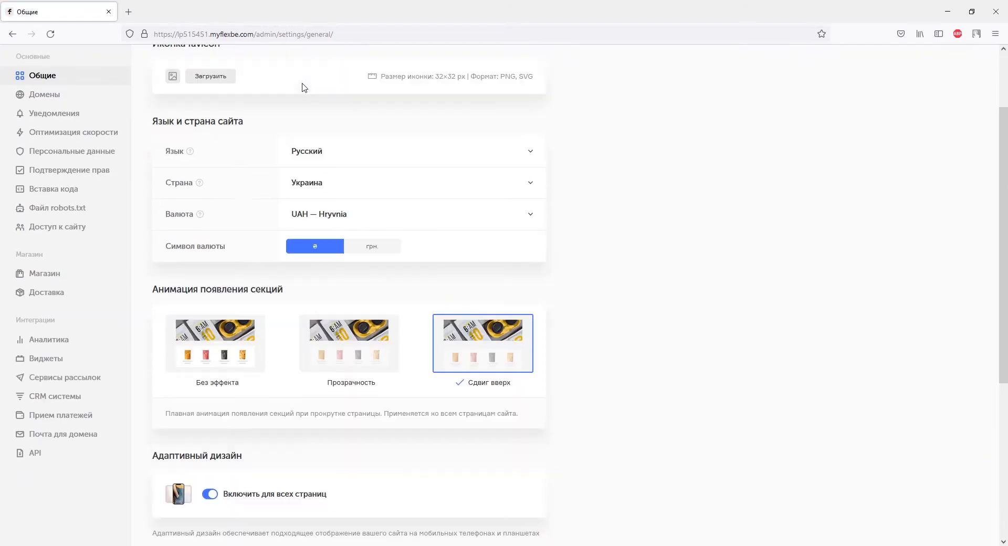
{"action": "left_click", "coordinate": [47, 457]}
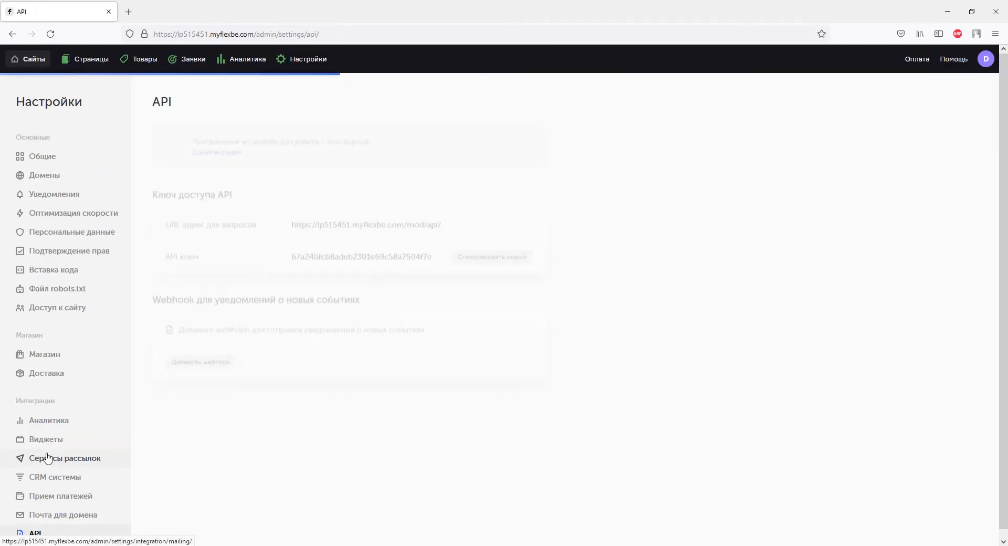
{"action": "left_click", "coordinate": [183, 373]}
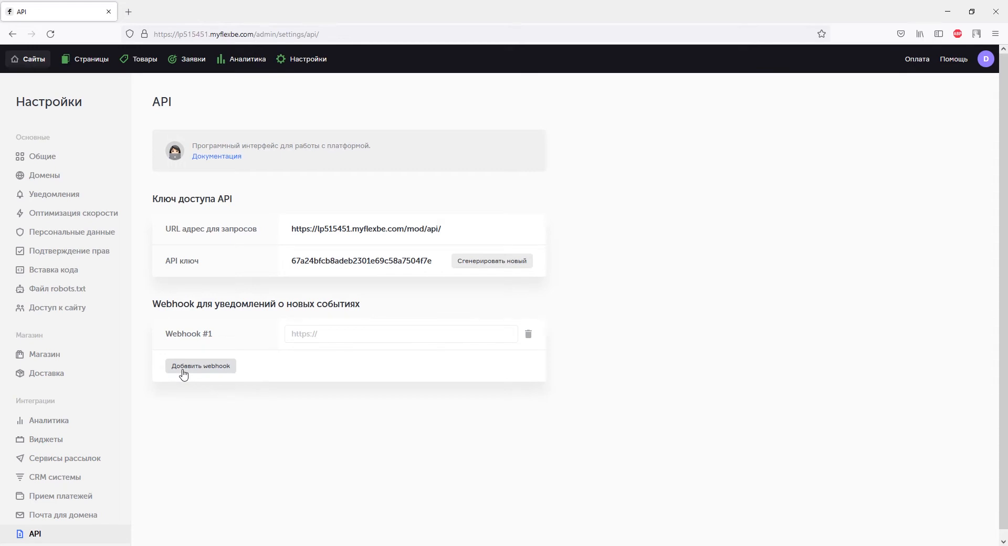
{"action": "right_click", "coordinate": [289, 333]}
{"action": "left_click", "coordinate": [311, 409]}
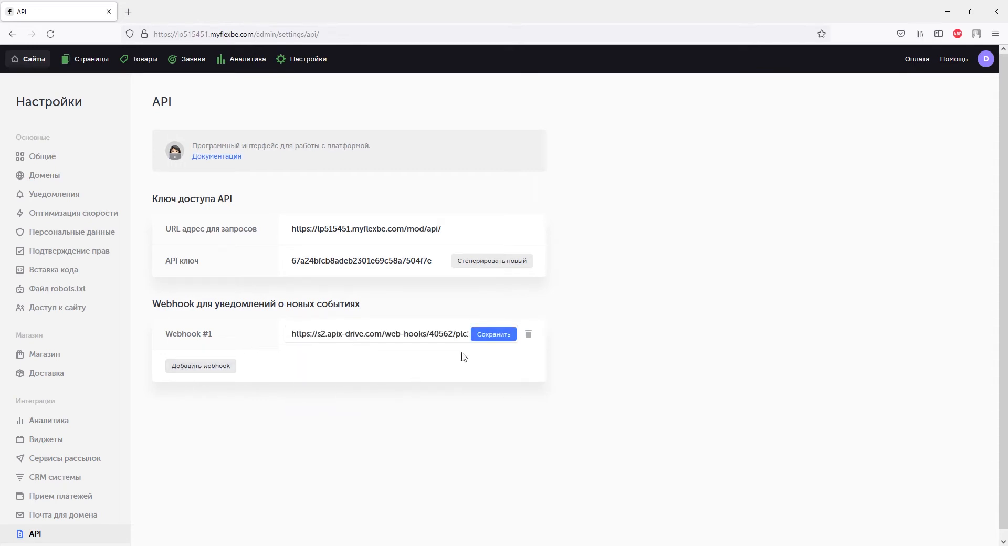
{"action": "left_click", "coordinate": [494, 339]}
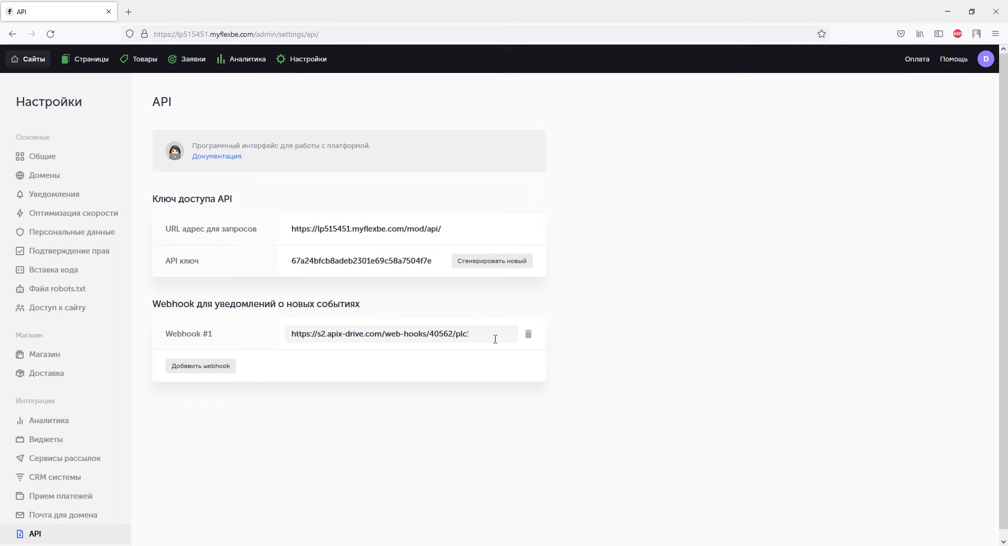
Open the School of English site from Flexbe's Sites list
{"action": "left_click", "coordinate": [22, 62]}
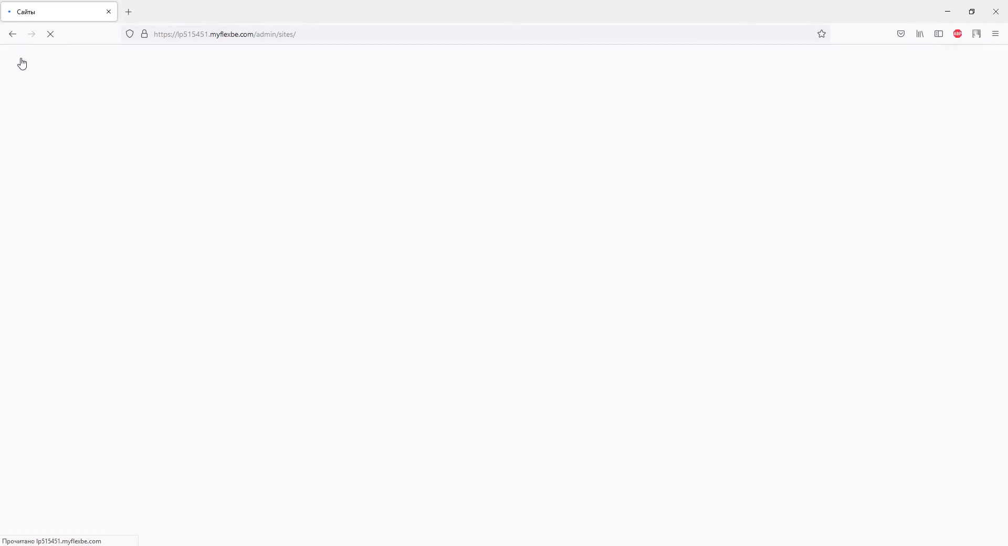
{"action": "left_click", "coordinate": [130, 216]}
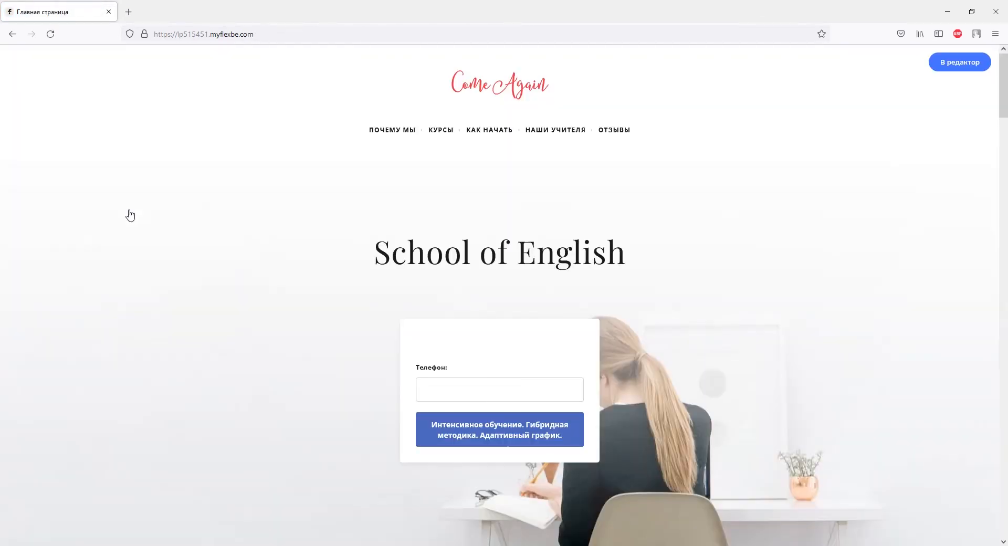
{"action": "scroll", "coordinate": [130, 215], "scroll_direction": "down", "scroll_amount": 8}
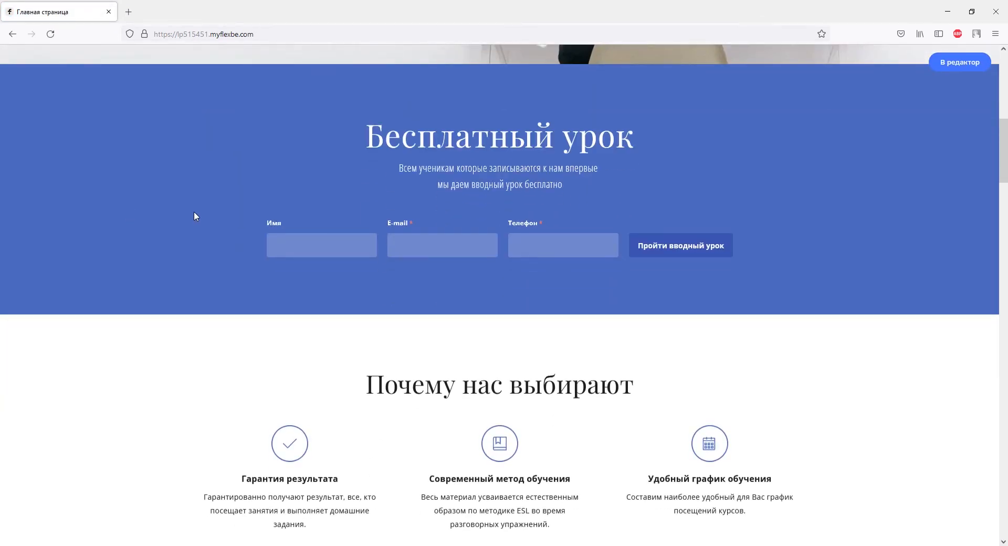
Fill the free-lesson form with a test name, e-mail and phone number, and submit it
{"action": "left_click", "coordinate": [294, 246]}
{"action": "type", "text": "Дарья"}
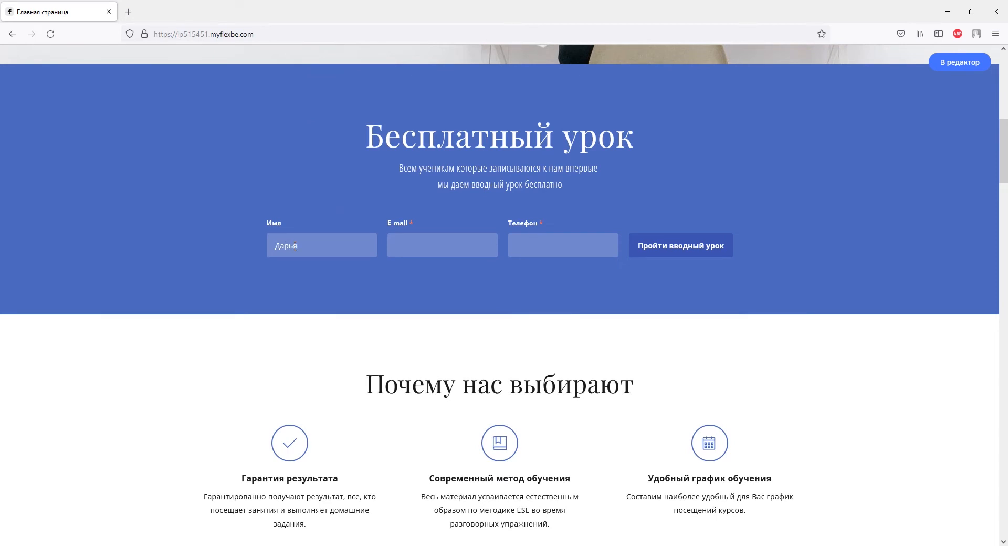
{"action": "left_click", "coordinate": [431, 235]}
{"action": "left_click", "coordinate": [512, 248]}
{"action": "type", "text": "+380930000000"}
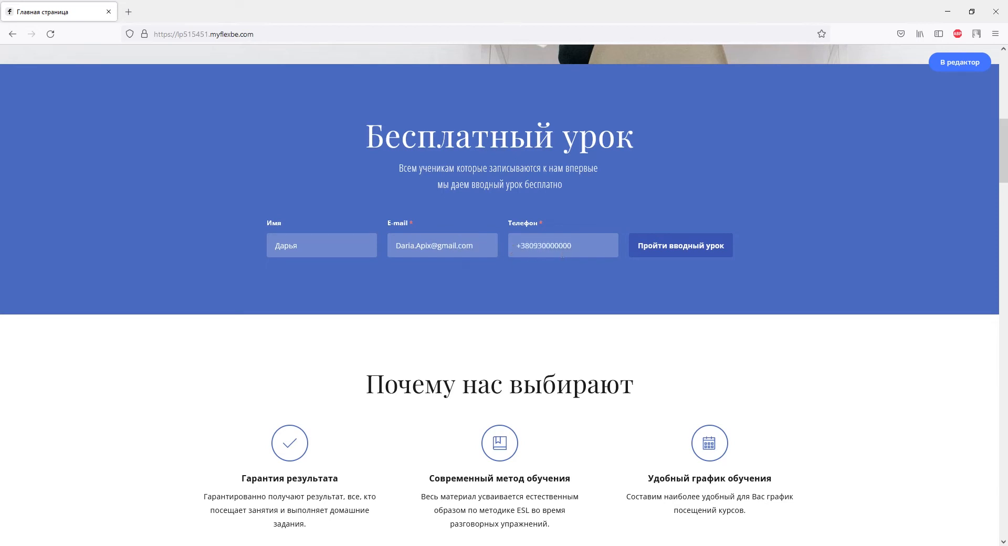
{"action": "left_click", "coordinate": [651, 244]}
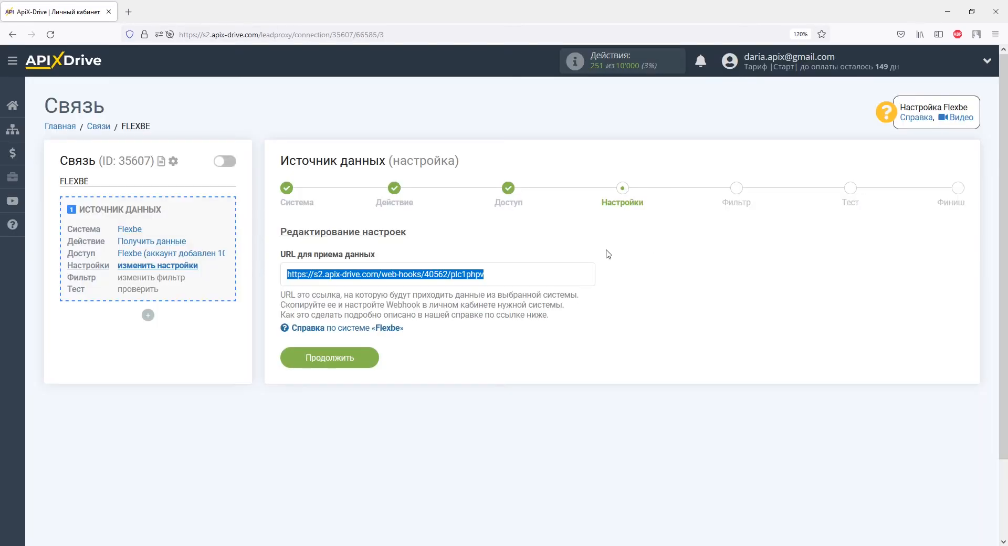
Skip the settings and filter steps, review the received test lead data, and finish the source setup
{"action": "left_click", "coordinate": [371, 357]}
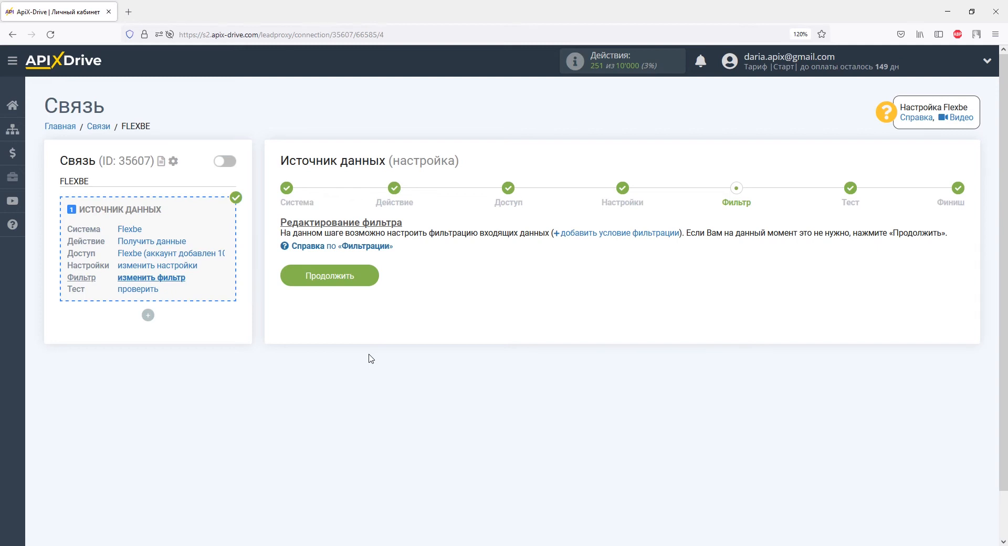
{"action": "left_click", "coordinate": [357, 283]}
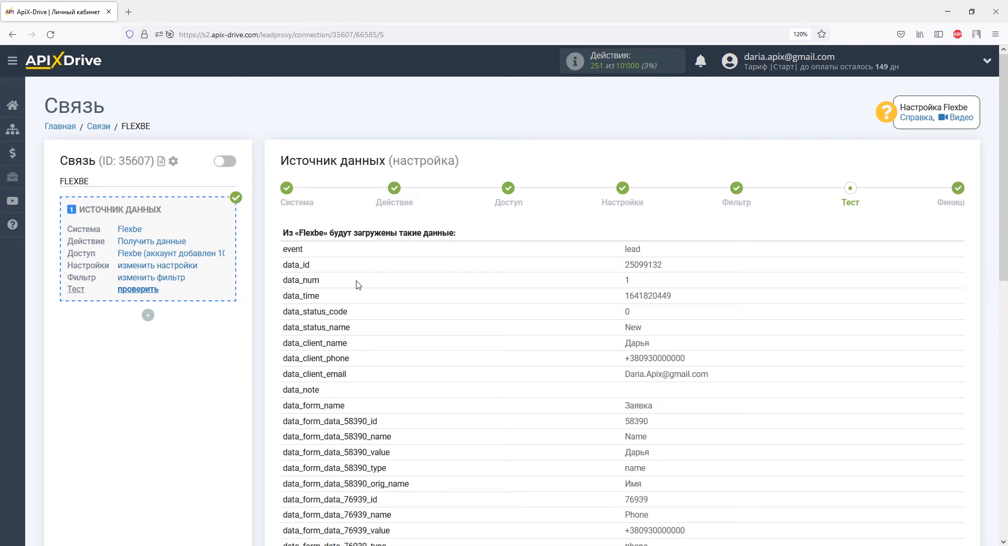
{"action": "scroll", "coordinate": [357, 285], "scroll_direction": "down", "scroll_amount": 5}
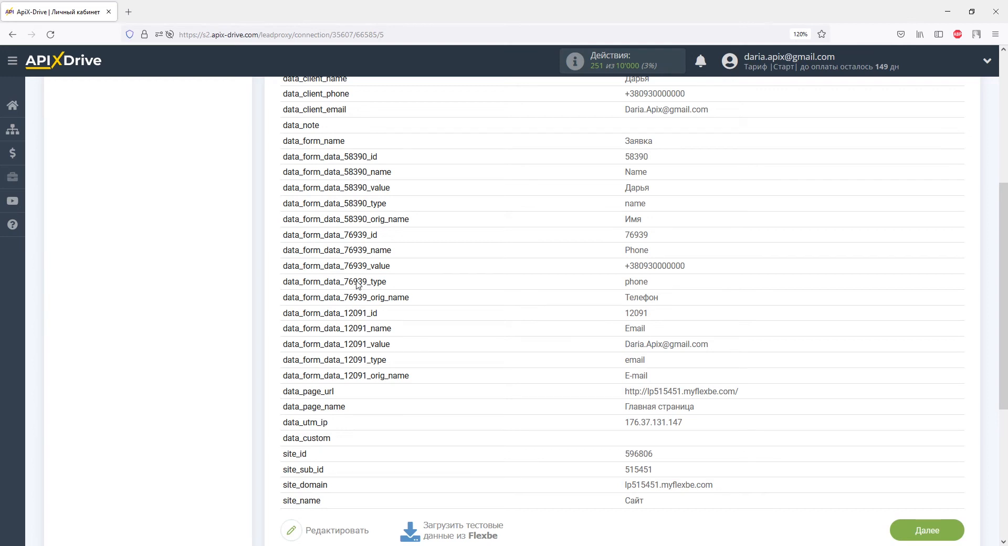
{"action": "scroll", "coordinate": [357, 285], "scroll_direction": "down", "scroll_amount": 5}
{"action": "left_click", "coordinate": [920, 265]}
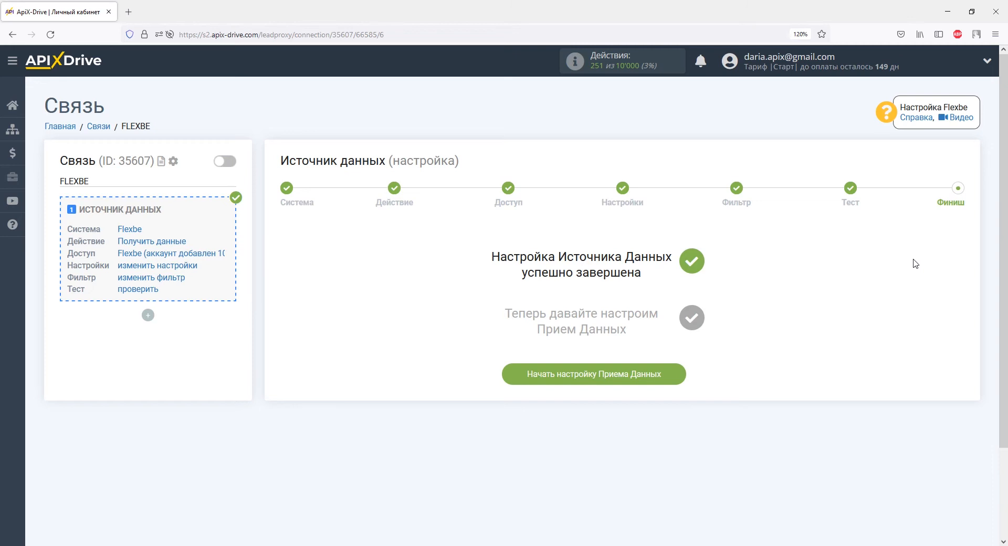
Start the data receiver setup with LP-CRM as the receiving system
{"action": "left_click", "coordinate": [666, 382]}
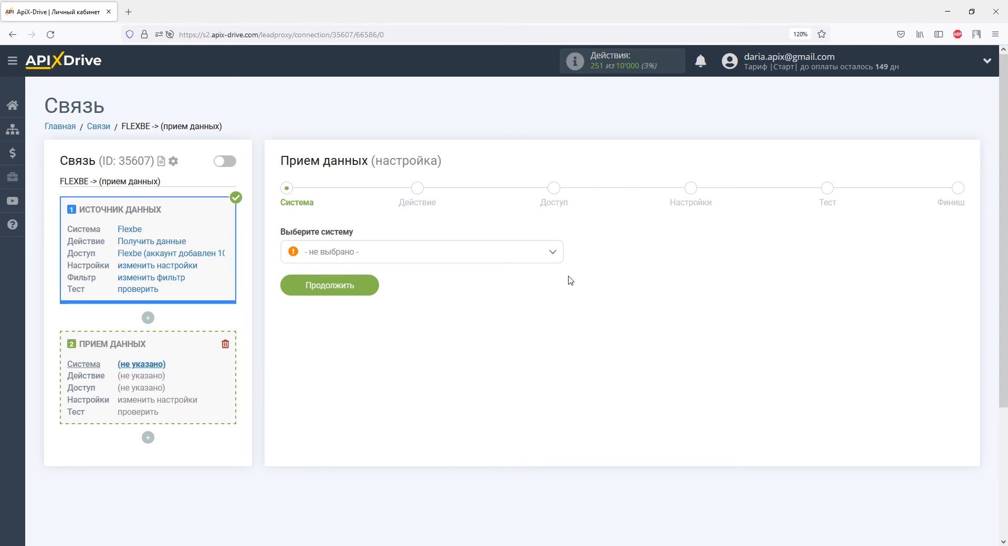
{"action": "left_click", "coordinate": [553, 252]}
{"action": "left_click_drag", "start_coordinate": [558, 272], "coordinate": [561, 338]}
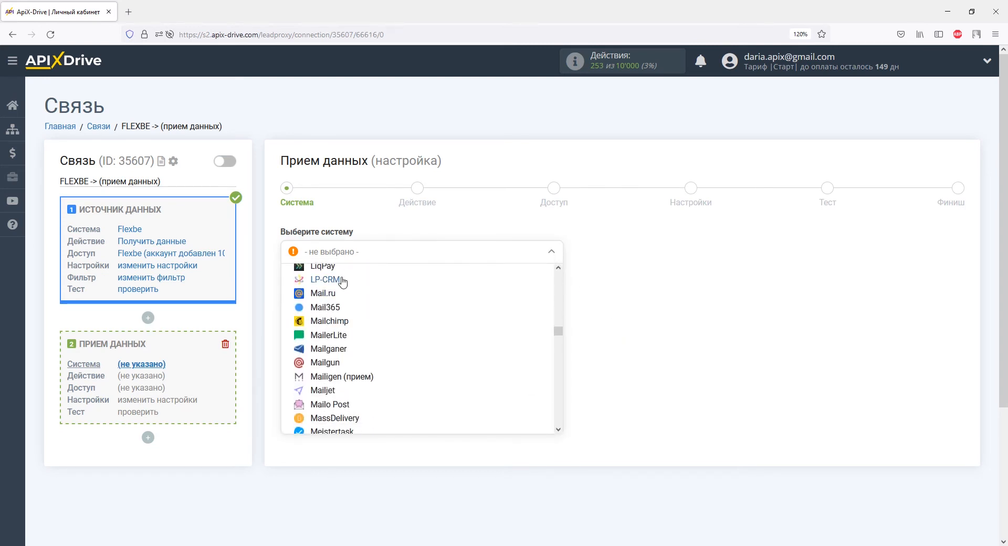
{"action": "left_click", "coordinate": [347, 279]}
{"action": "left_click", "coordinate": [355, 297]}
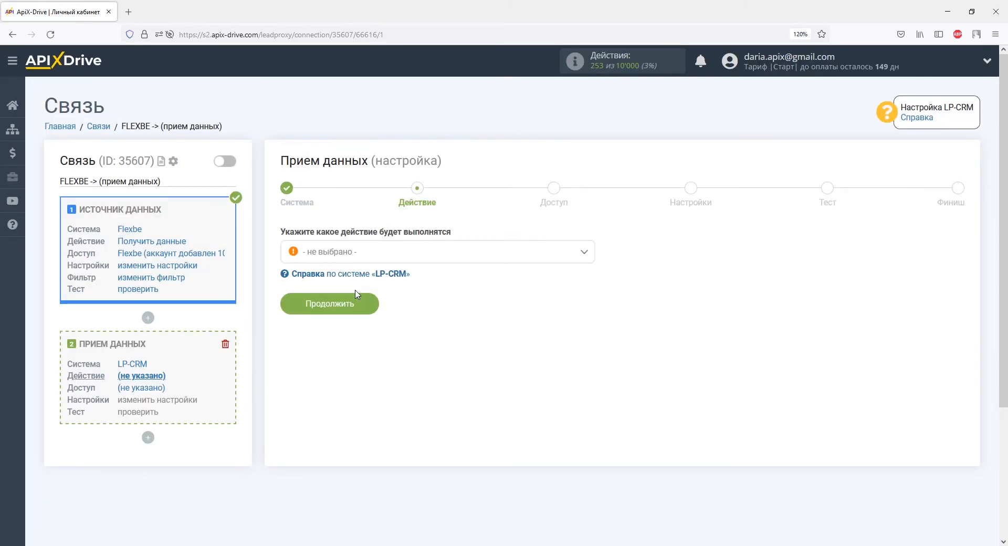
Choose 'Отправка заказов' as the LP-CRM action and begin connecting an LP-CRM account
{"action": "left_click", "coordinate": [355, 261]}
{"action": "left_click", "coordinate": [355, 315]}
{"action": "left_click", "coordinate": [358, 307]}
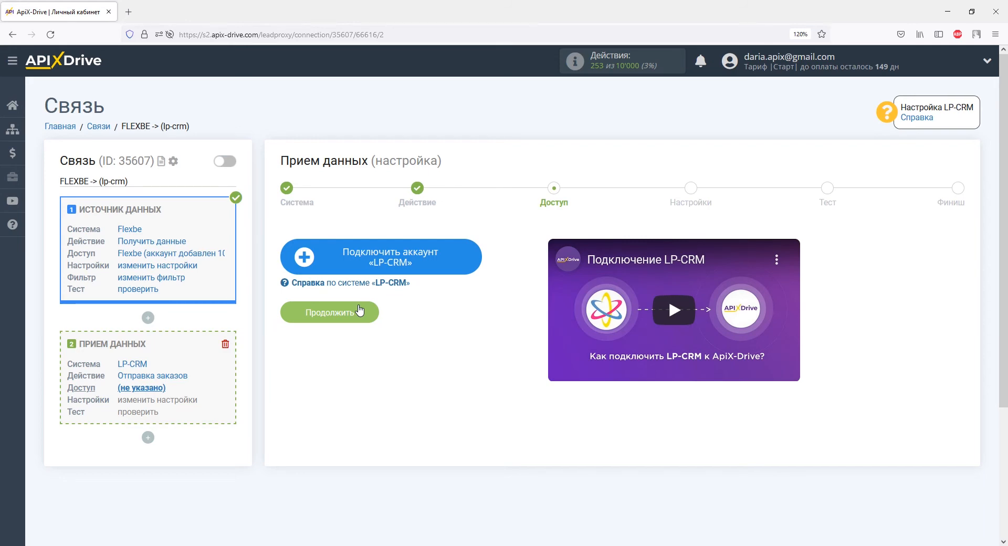
{"action": "left_click", "coordinate": [324, 260]}
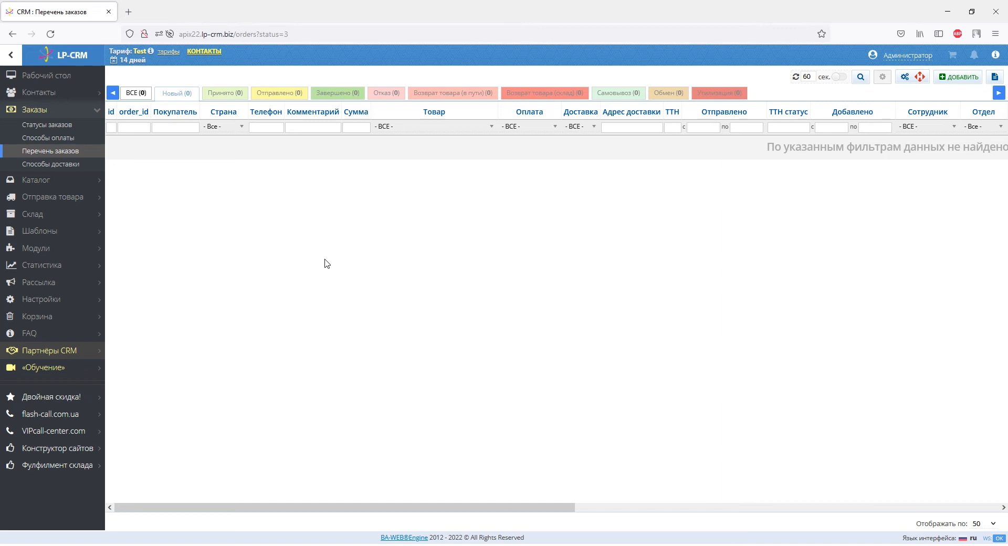
Copy the domain apix22.lp-crm.biz from the address bar into the Домен API field
{"action": "left_click_drag", "start_coordinate": [179, 35], "coordinate": [224, 34]}
{"action": "right_click", "coordinate": [234, 34]}
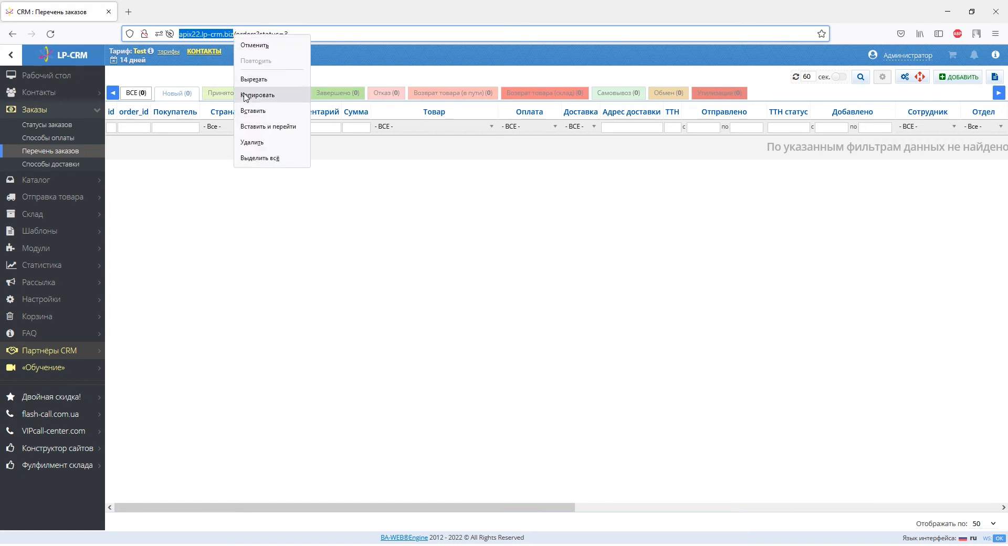
{"action": "left_click", "coordinate": [243, 94]}
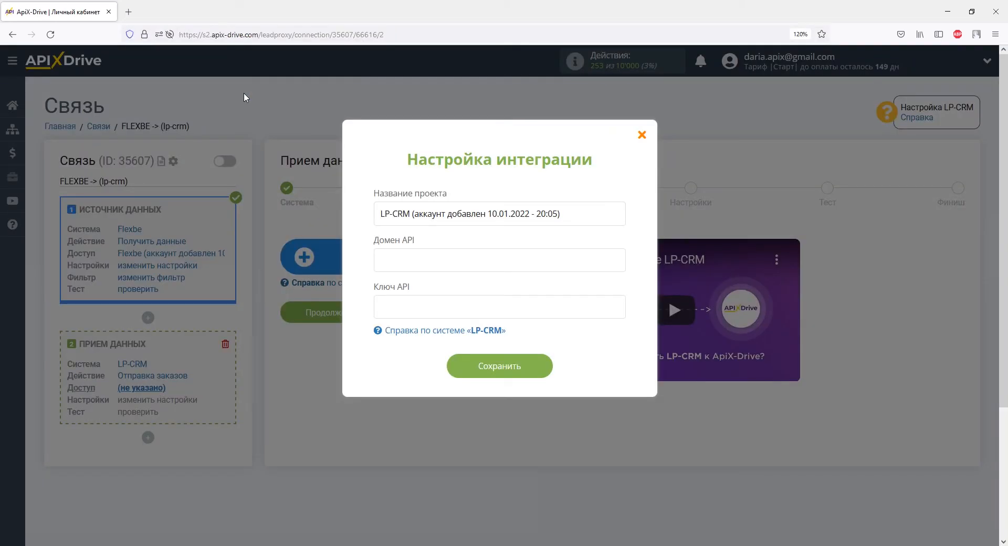
{"action": "right_click", "coordinate": [381, 260]}
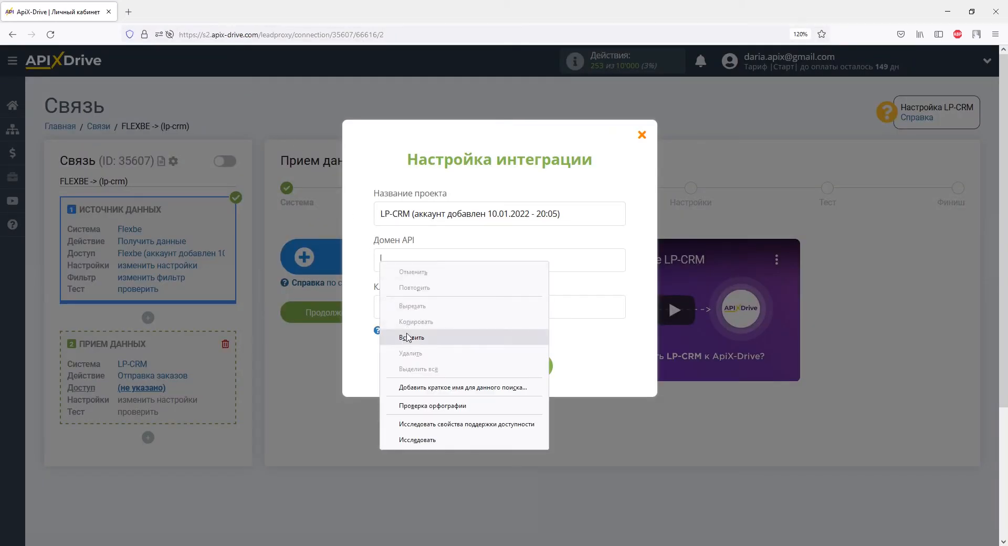
{"action": "left_click", "coordinate": [409, 337]}
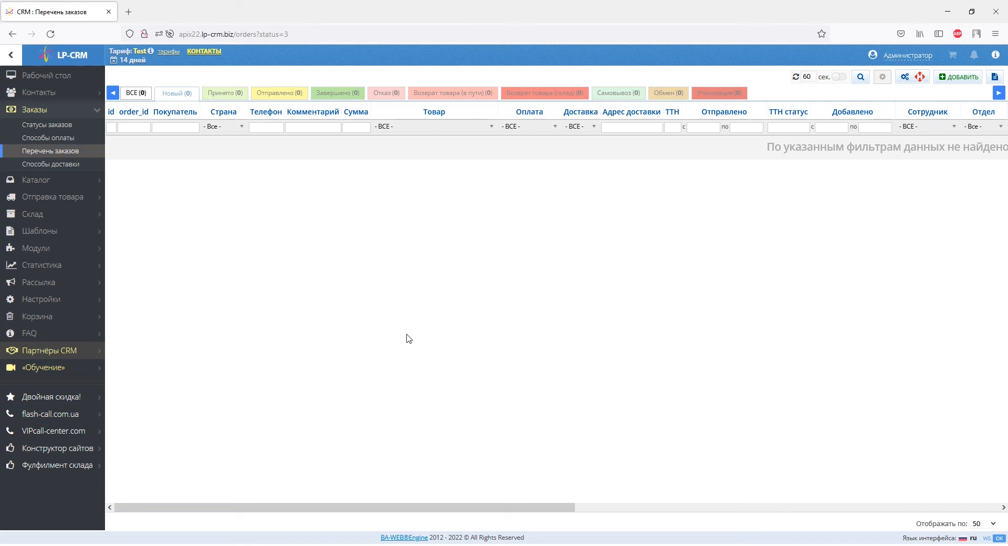
Copy the API key from LP-CRM's Настройки > Система page and save the CRM settings
{"action": "left_click", "coordinate": [90, 300]}
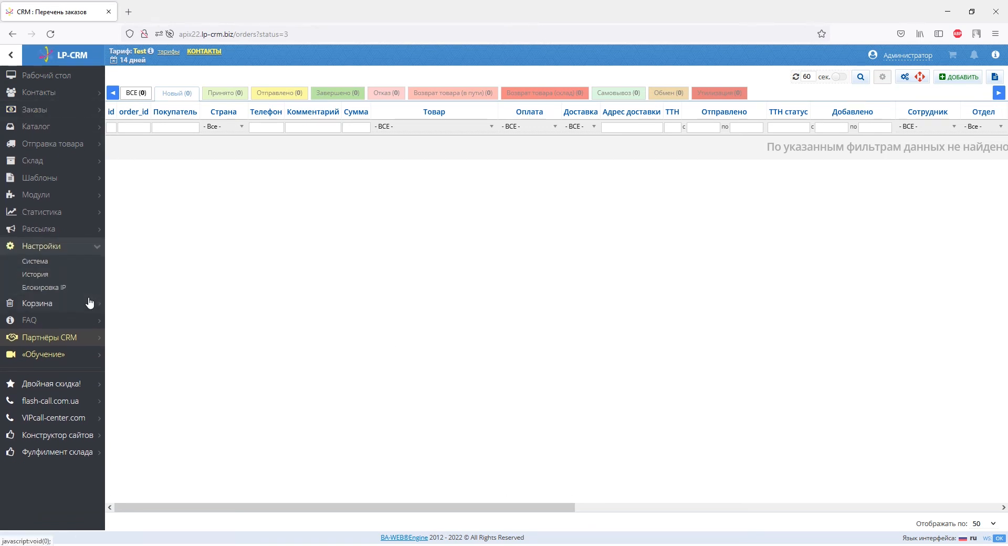
{"action": "left_click", "coordinate": [51, 262]}
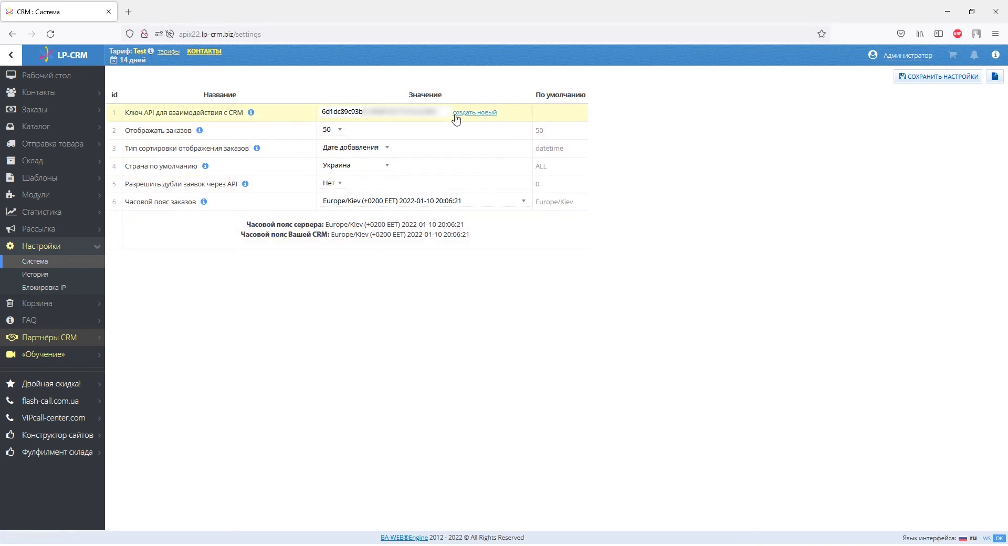
{"action": "left_click_drag", "start_coordinate": [439, 111], "coordinate": [321, 112]}
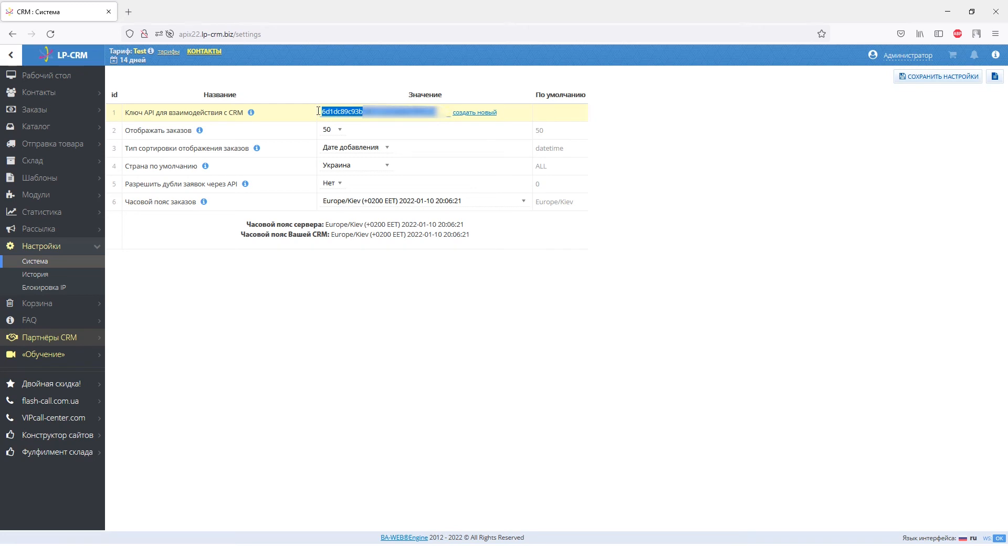
{"action": "right_click", "coordinate": [324, 111]}
{"action": "left_click", "coordinate": [347, 170]}
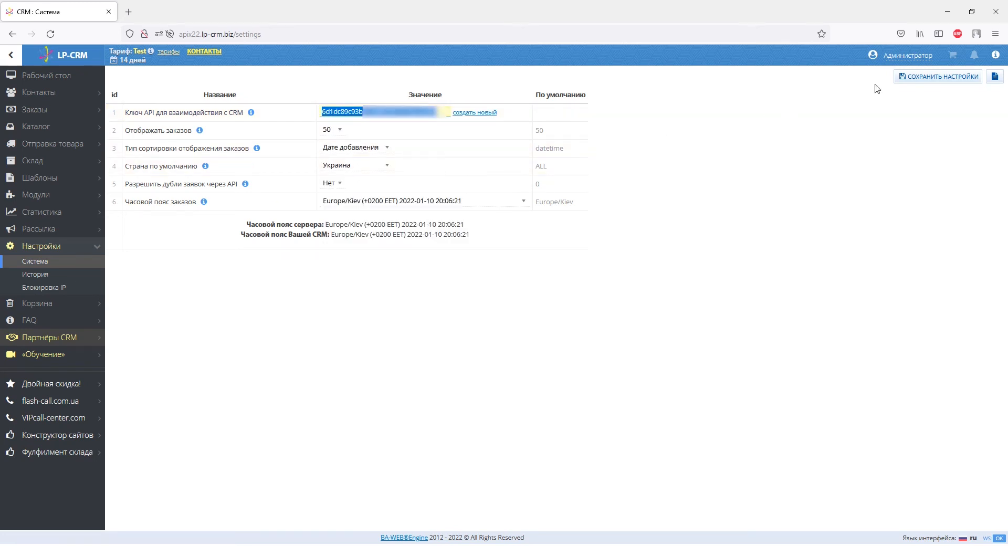
{"action": "left_click", "coordinate": [923, 77]}
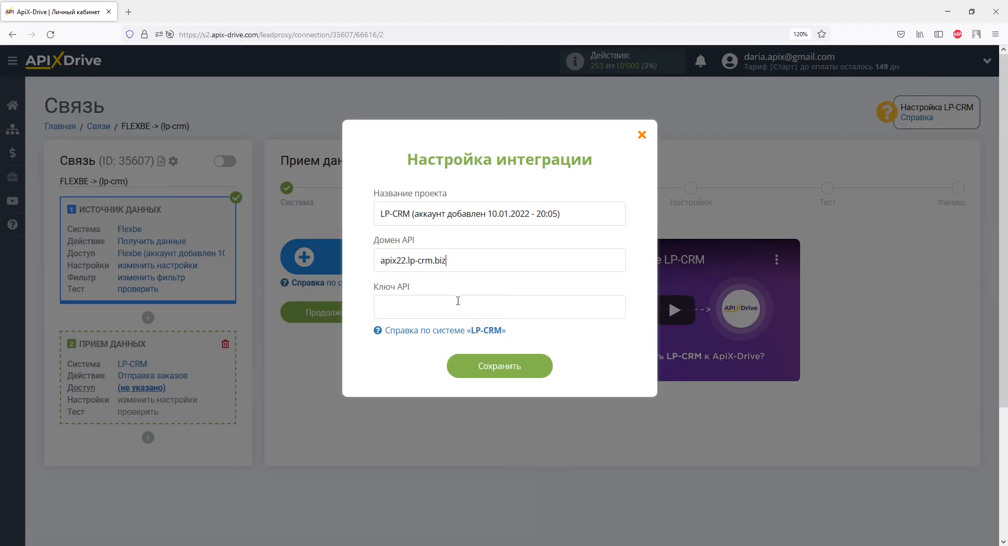
Paste the API key into ApiX-Drive's Ключ API field and save the LP-CRM account
{"action": "right_click", "coordinate": [455, 305]}
{"action": "left_click", "coordinate": [486, 379]}
{"action": "left_click", "coordinate": [475, 366]}
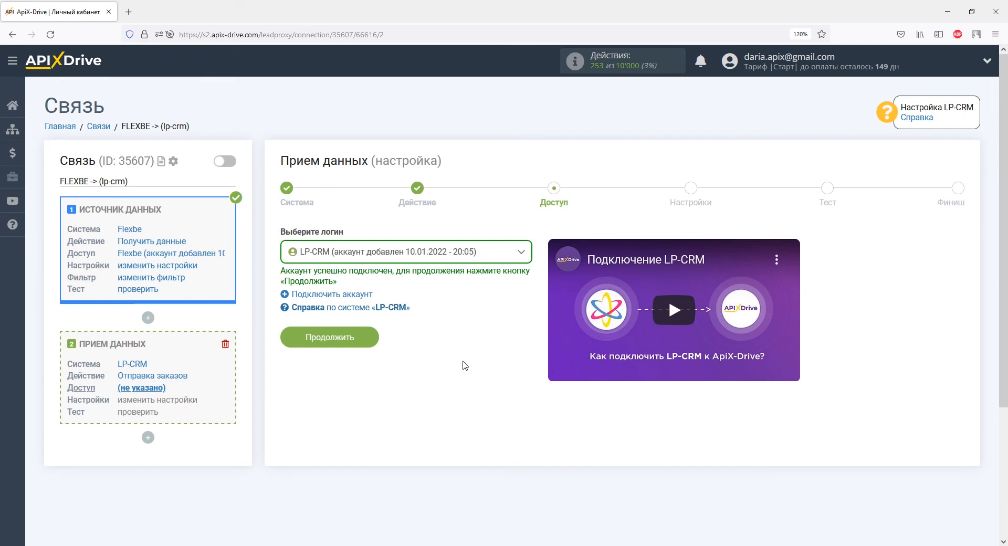
Map the order's E-mail field to Flexbe's data_client_email
{"action": "left_click", "coordinate": [363, 338]}
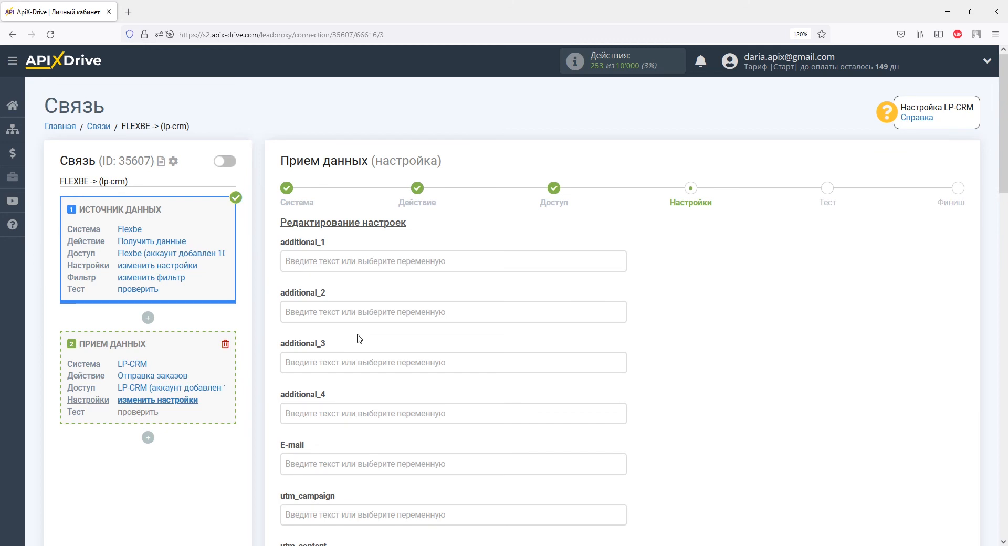
{"action": "scroll", "coordinate": [360, 338], "scroll_direction": "down", "scroll_amount": 4}
{"action": "left_click", "coordinate": [349, 266]}
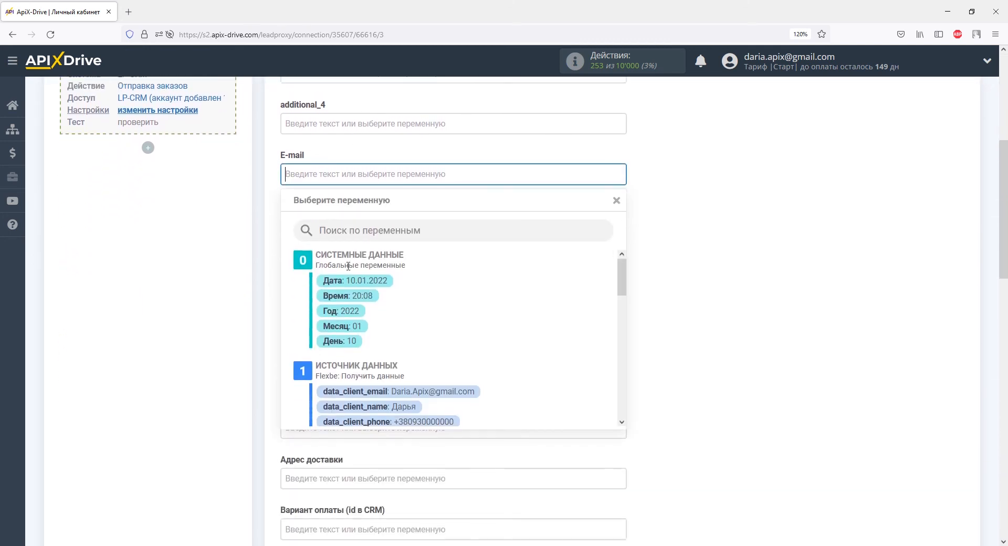
{"action": "left_click", "coordinate": [367, 356]}
Paste lp515451.myflexbe.com into the website field
{"action": "scroll", "coordinate": [369, 359], "scroll_direction": "down", "scroll_amount": 4}
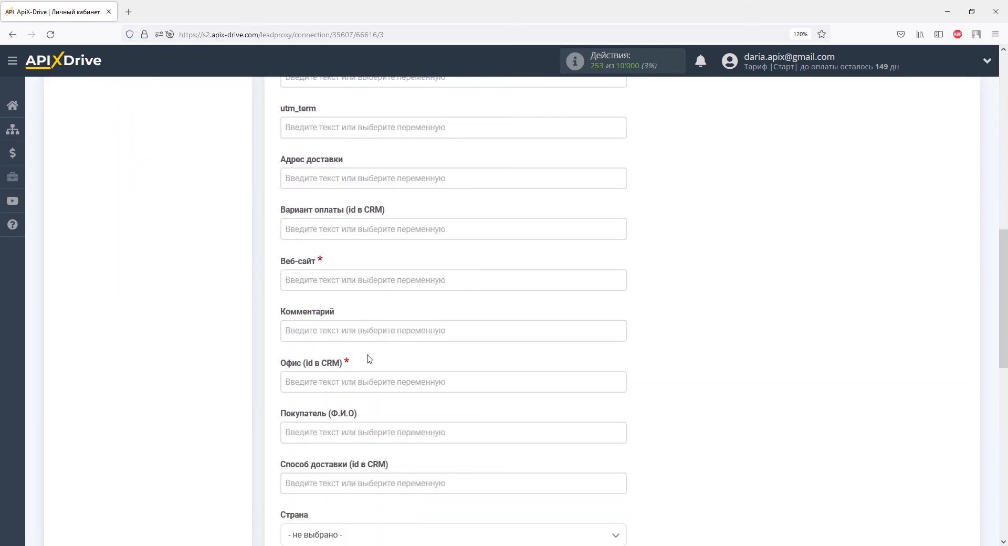
{"action": "left_click", "coordinate": [360, 280]}
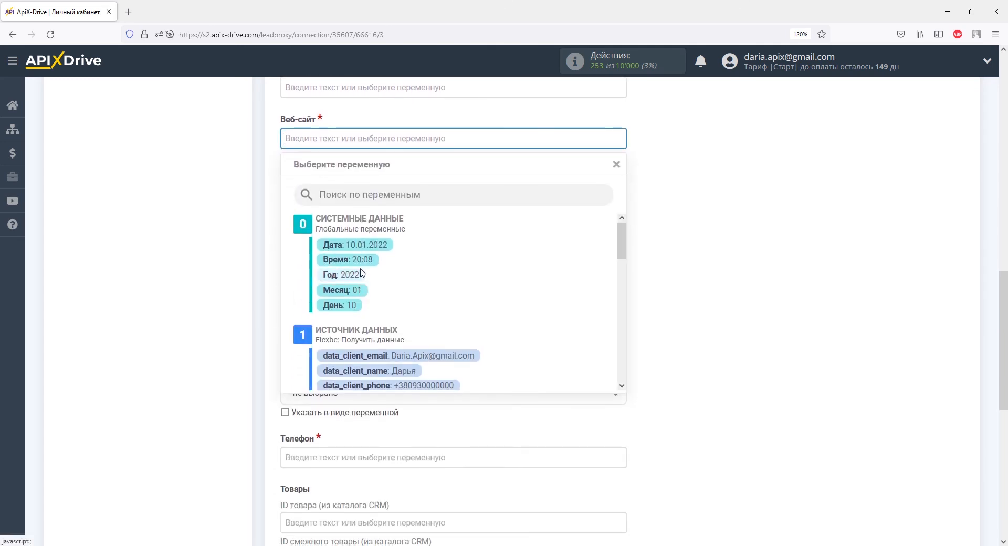
{"action": "right_click", "coordinate": [348, 140]}
{"action": "left_click", "coordinate": [376, 215]}
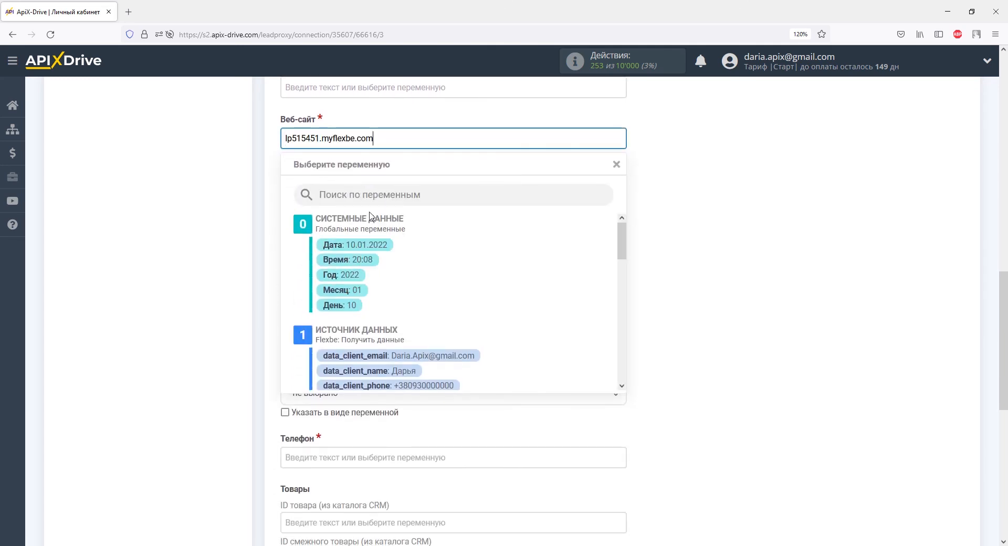
{"action": "left_click", "coordinate": [277, 192]}
Set the comment to 'Данные из Flexbe' and the Офис field to 1
{"action": "left_click", "coordinate": [282, 190]}
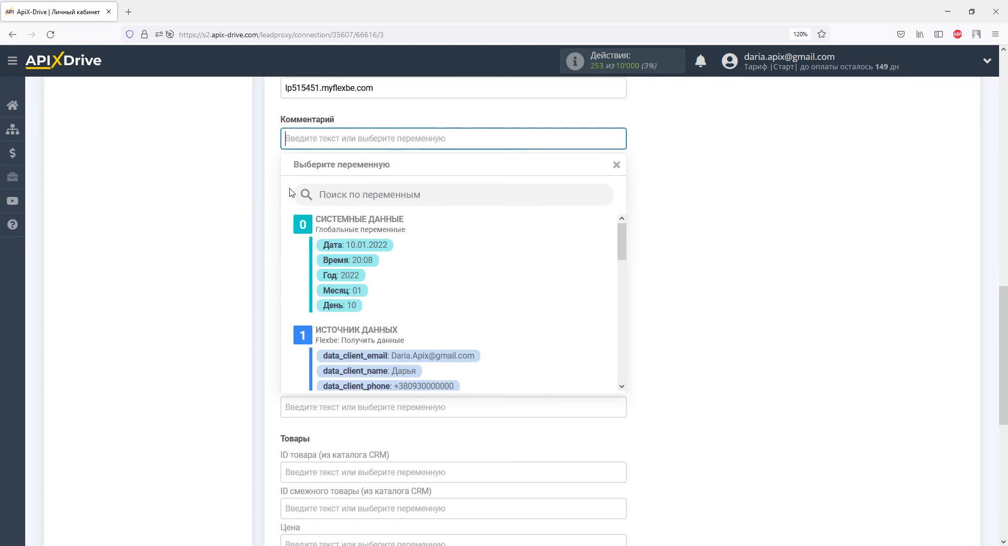
{"action": "type", "text": "Данные из Flexbe"}
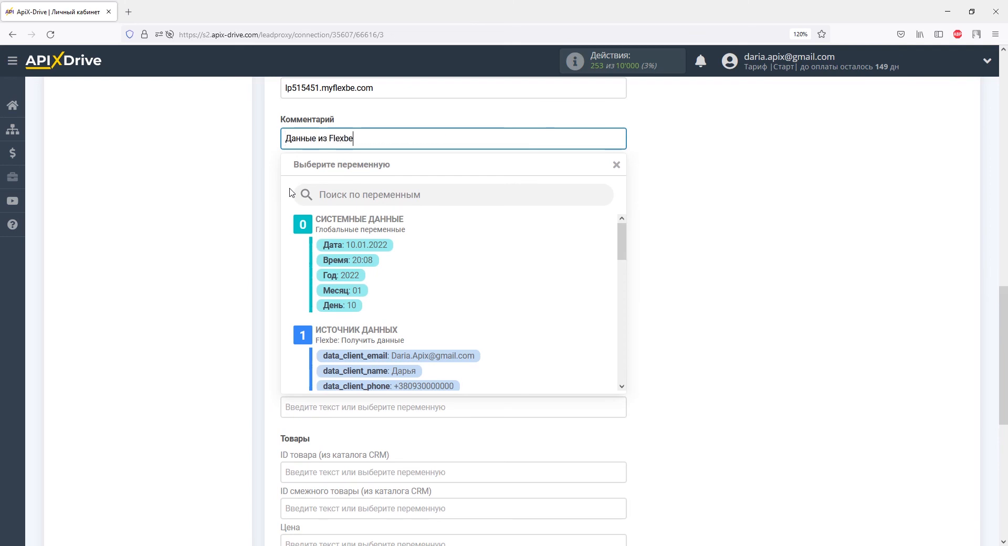
{"action": "left_click", "coordinate": [272, 190]}
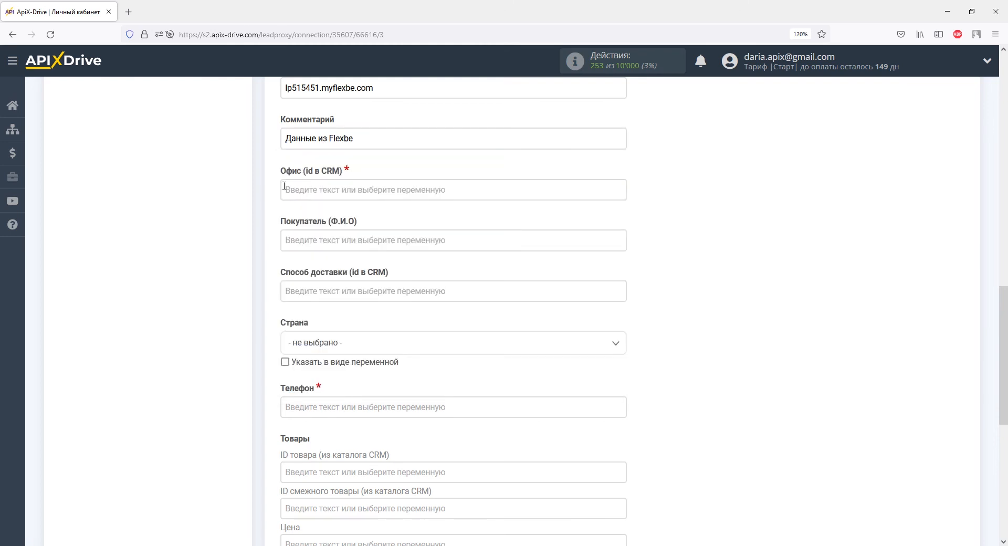
{"action": "left_click", "coordinate": [284, 186]}
{"action": "scroll", "coordinate": [284, 186], "scroll_direction": "down", "scroll_amount": 2}
{"action": "type", "text": "1"}
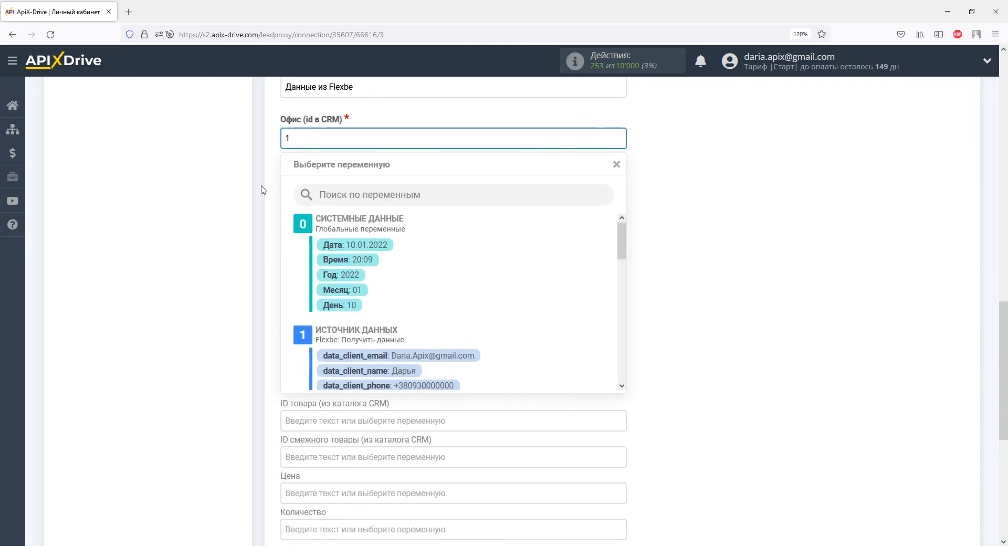
{"action": "left_click", "coordinate": [263, 190]}
Map buyer name to data_client_name and Телефон to data_client_phone
{"action": "left_click", "coordinate": [284, 189]}
{"action": "scroll", "coordinate": [284, 190], "scroll_direction": "down", "scroll_amount": 2}
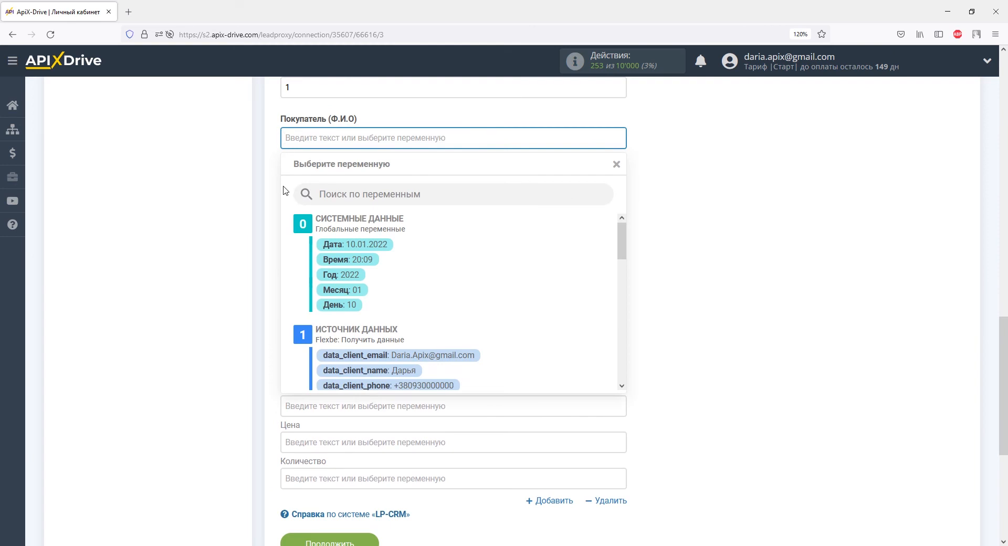
{"action": "left_click", "coordinate": [350, 370]}
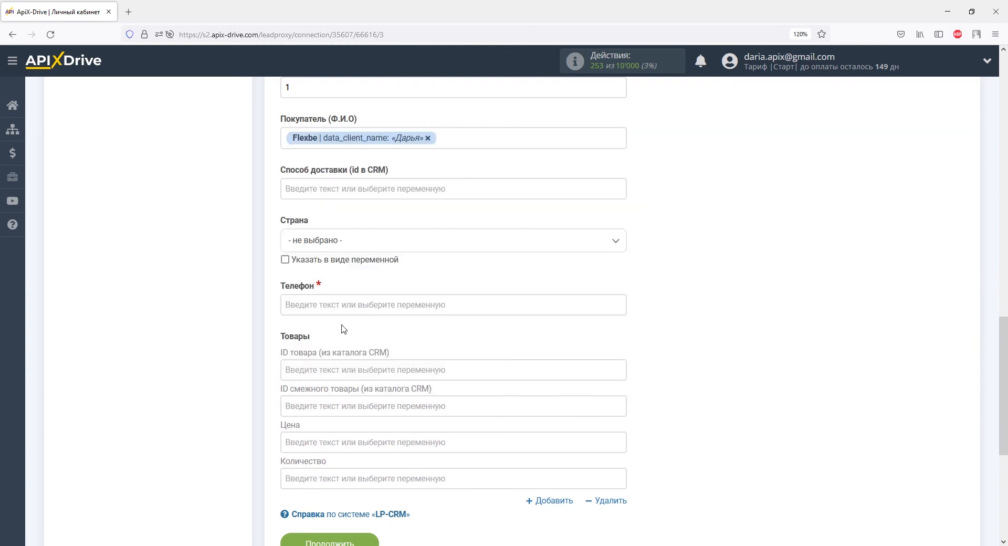
{"action": "left_click", "coordinate": [338, 306]}
{"action": "scroll", "coordinate": [338, 305], "scroll_direction": "down", "scroll_amount": 3}
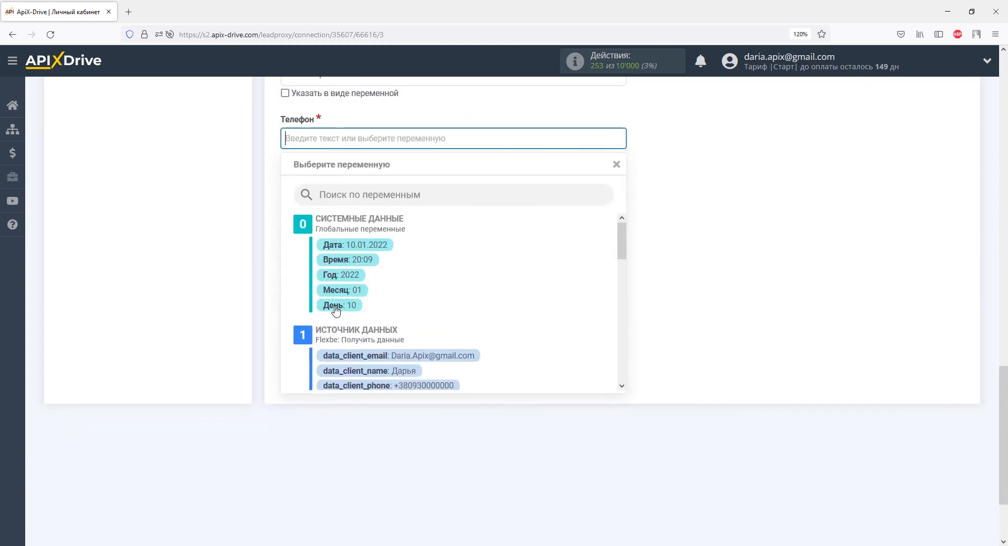
{"action": "left_click", "coordinate": [347, 386]}
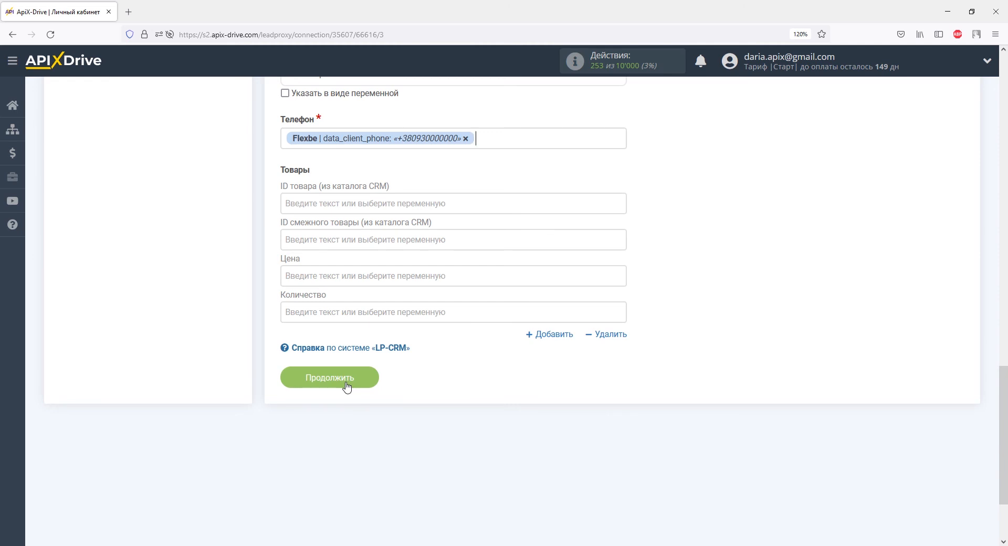
Send test order data from ApiX-Drive to LP-CRM
{"action": "left_click", "coordinate": [331, 382]}
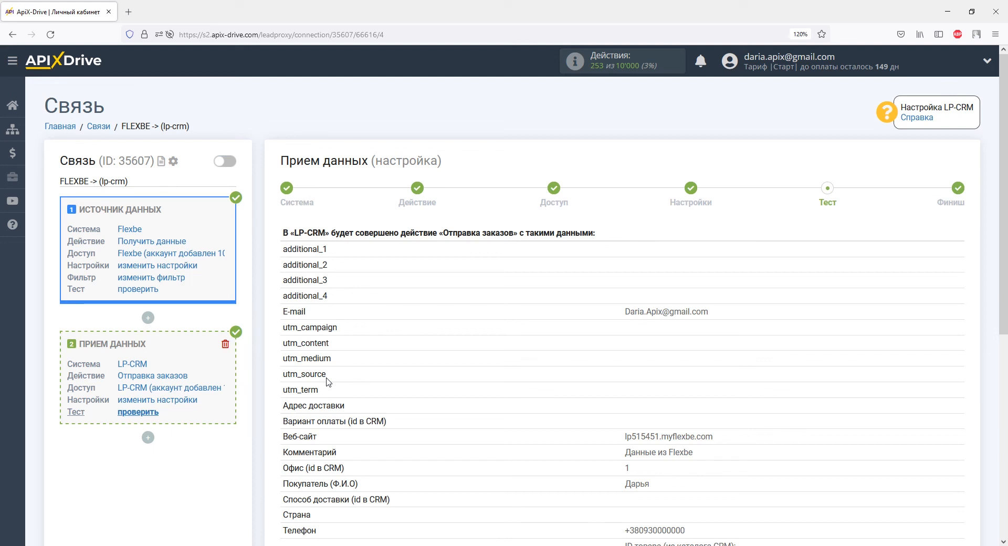
{"action": "scroll", "coordinate": [326, 382], "scroll_direction": "down", "scroll_amount": 6}
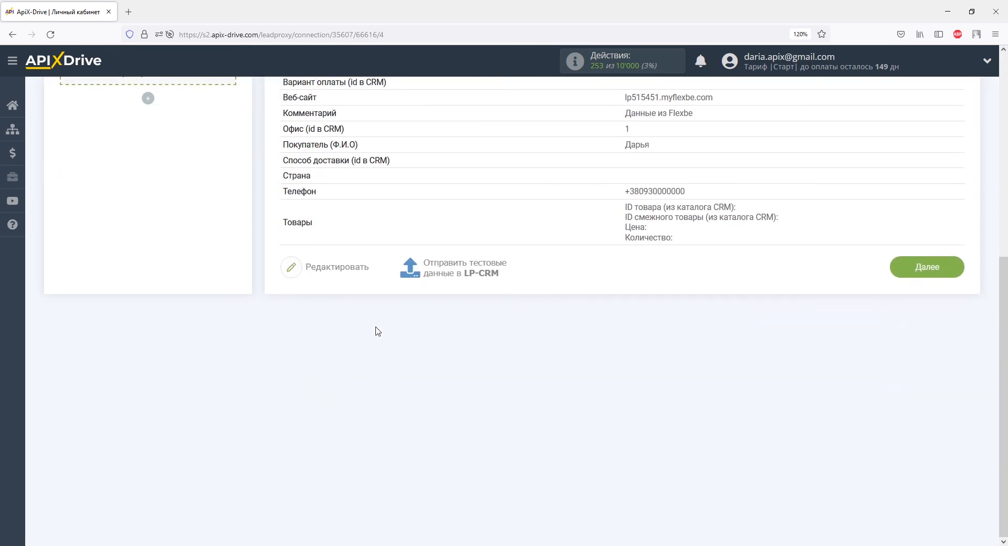
{"action": "left_click", "coordinate": [429, 269]}
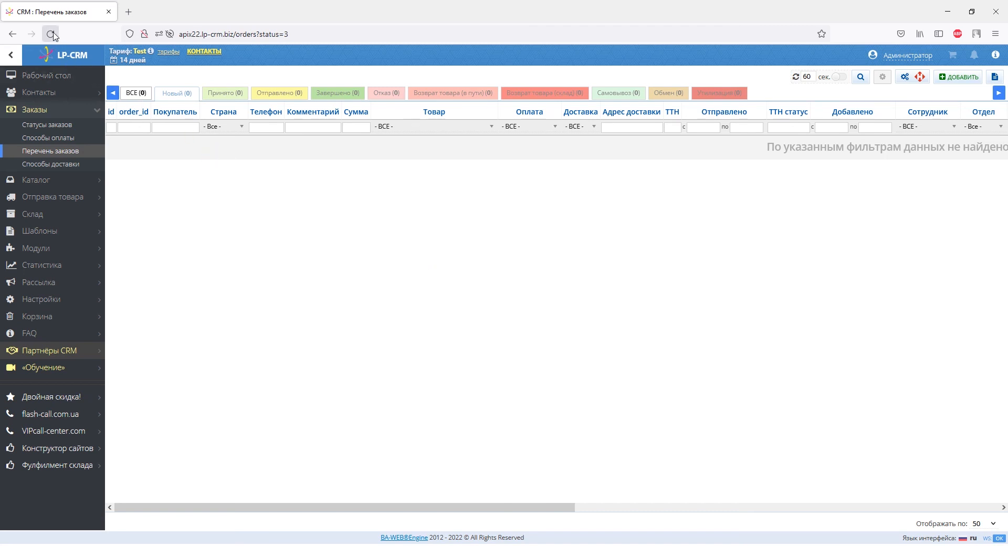
Confirm the test order arrived in LP-CRM, then finish the data-receiving setup
{"action": "left_click", "coordinate": [52, 34]}
{"action": "double_click", "coordinate": [133, 141]}
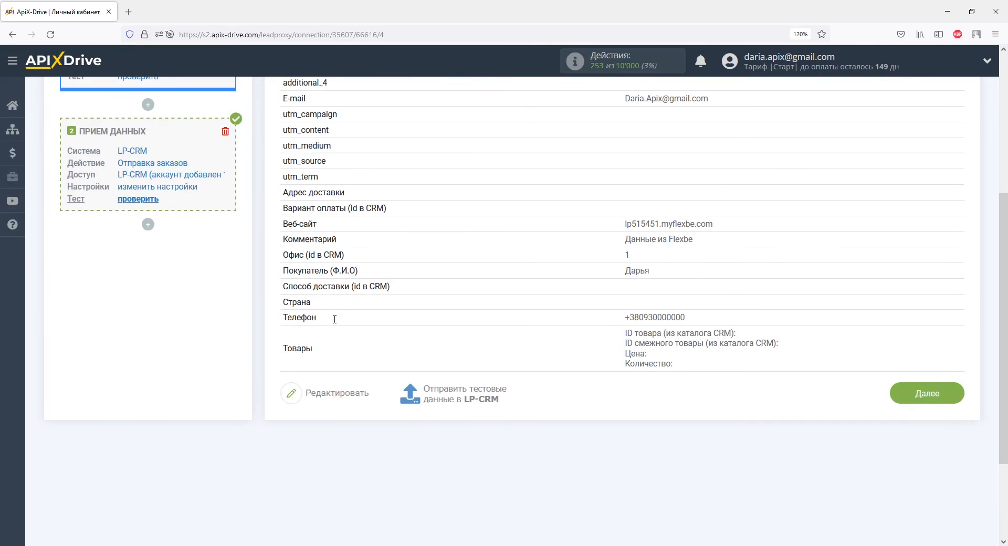
{"action": "scroll", "coordinate": [560, 299], "scroll_direction": "down", "scroll_amount": 3}
{"action": "left_click", "coordinate": [921, 302]}
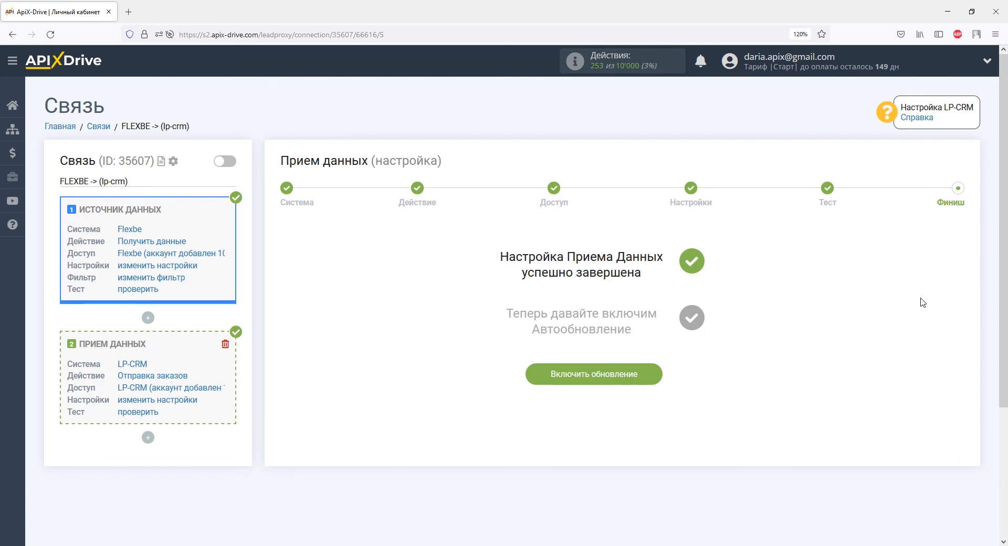
Enable auto-update on FLEXBE -> (lp-crm) with a 5 минут update interval and save
{"action": "left_click", "coordinate": [649, 377]}
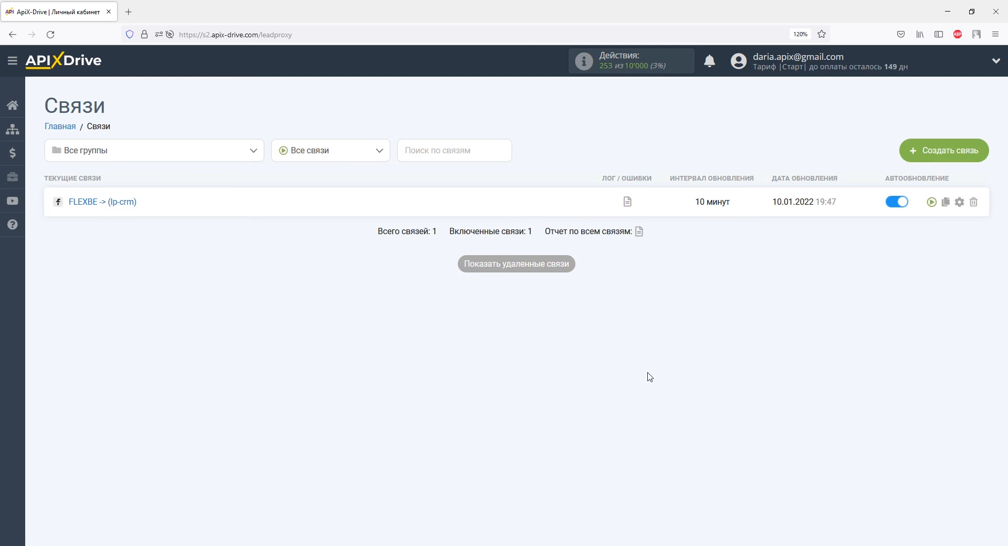
{"action": "left_click", "coordinate": [960, 202]}
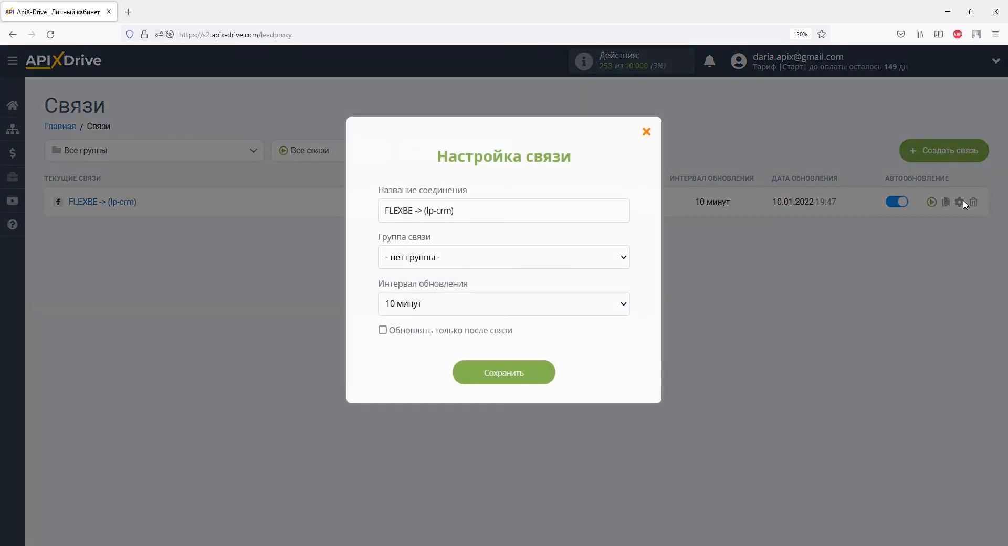
{"action": "left_click", "coordinate": [623, 304]}
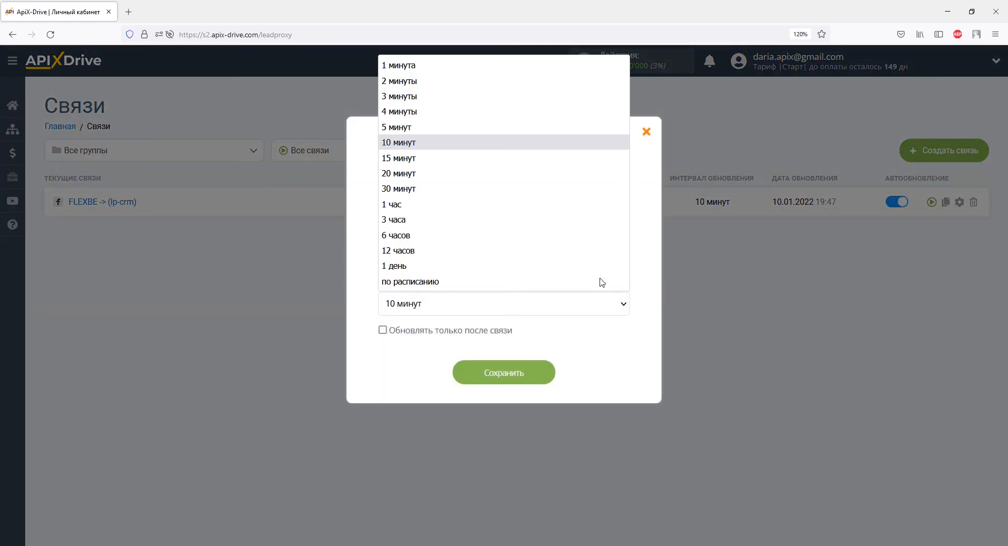
{"action": "left_click", "coordinate": [537, 132]}
{"action": "left_click", "coordinate": [544, 374]}
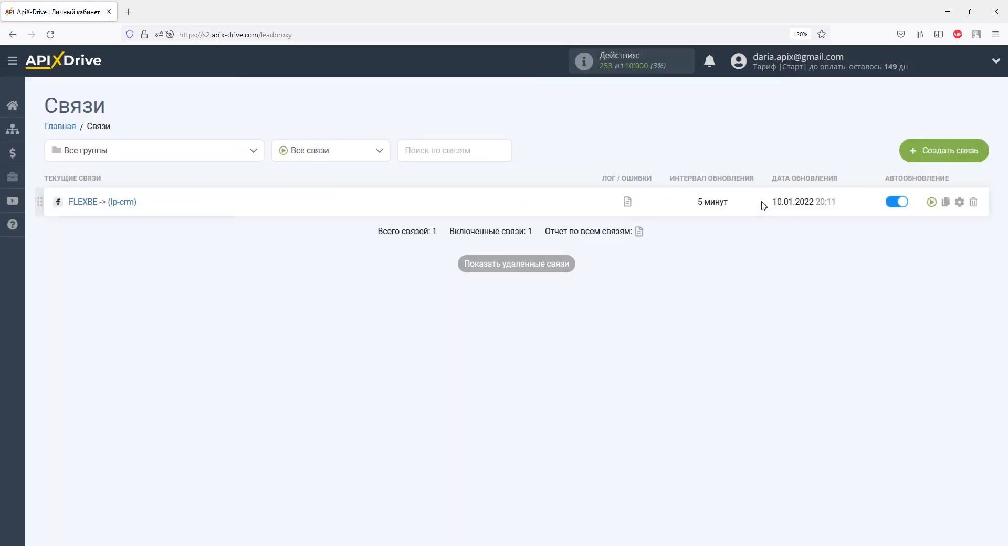